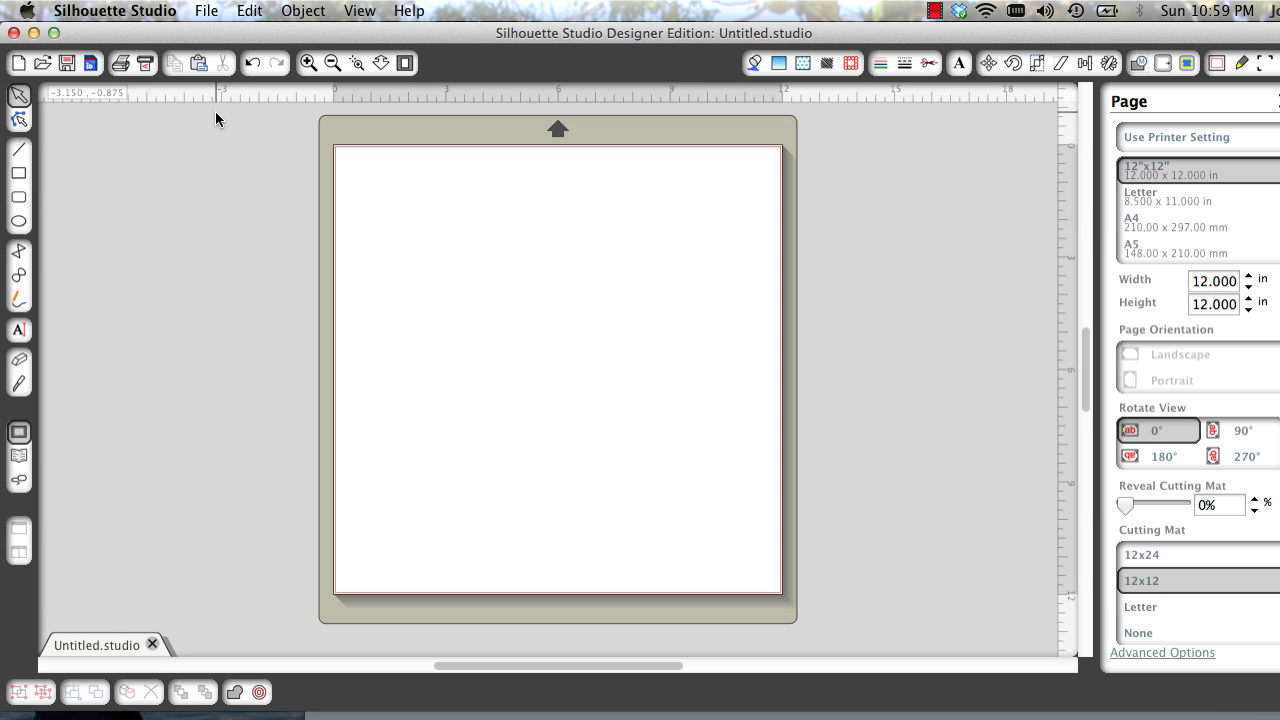
Step: Open 162.JPG from the recent files list so the Santa scan opens in a new tab
click(207, 11)
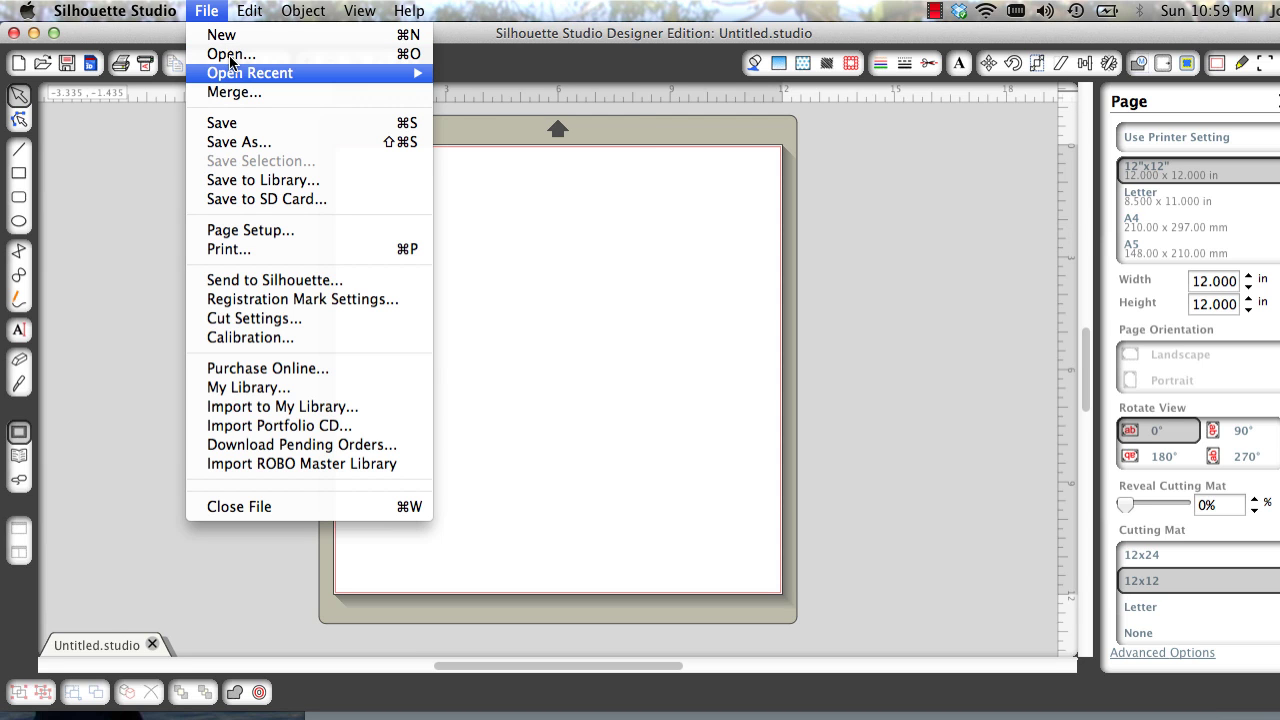
mouse_move(240, 76)
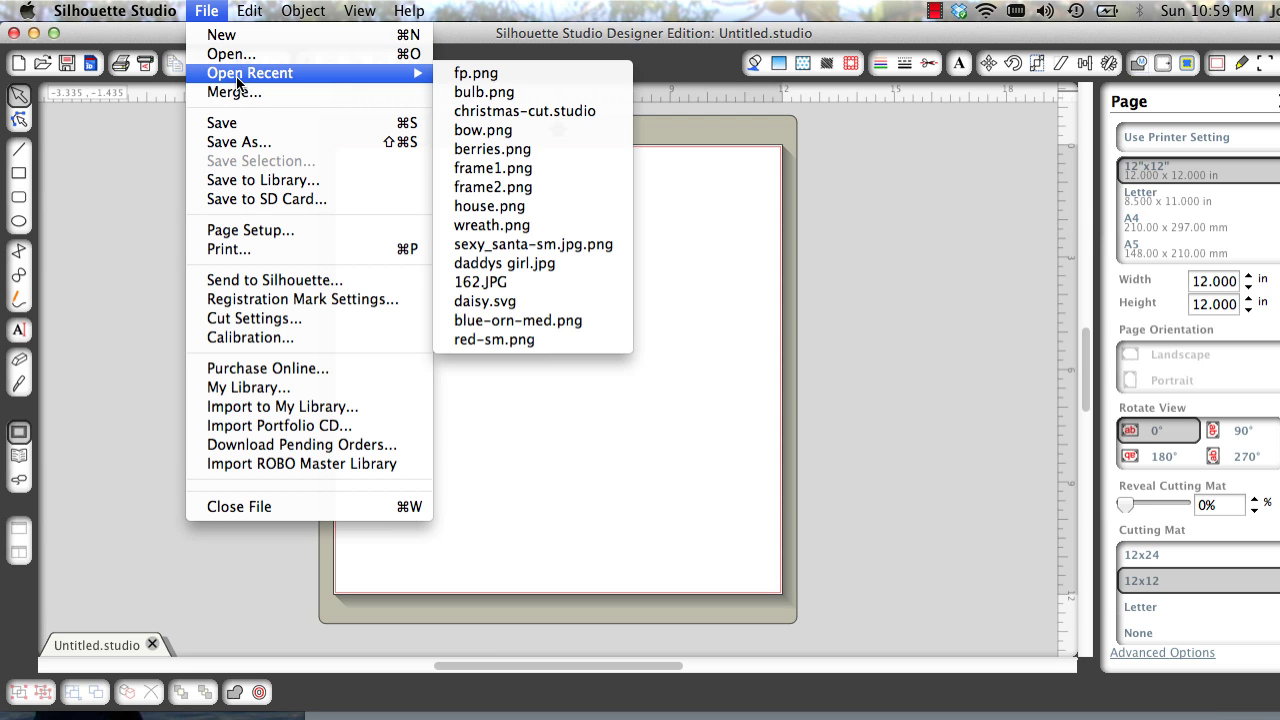
click(518, 289)
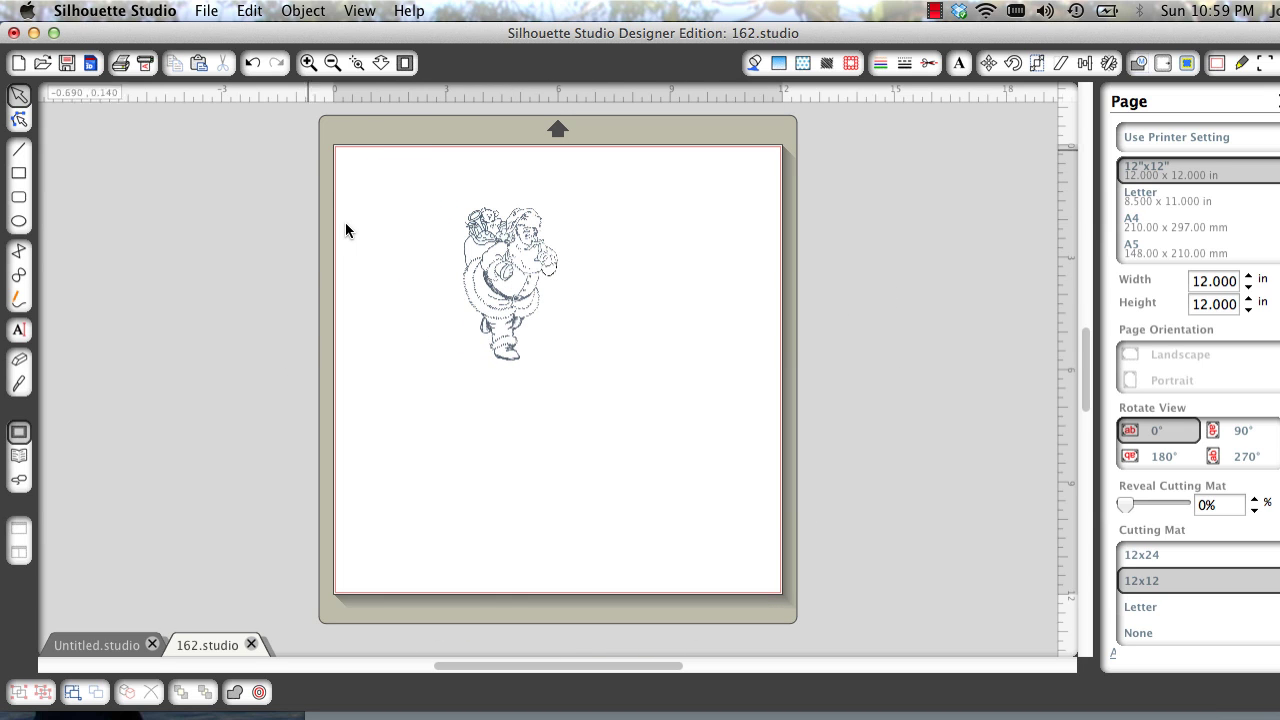
Step: Zoom in and drag the Santa image down and to the right on the page
click(308, 62)
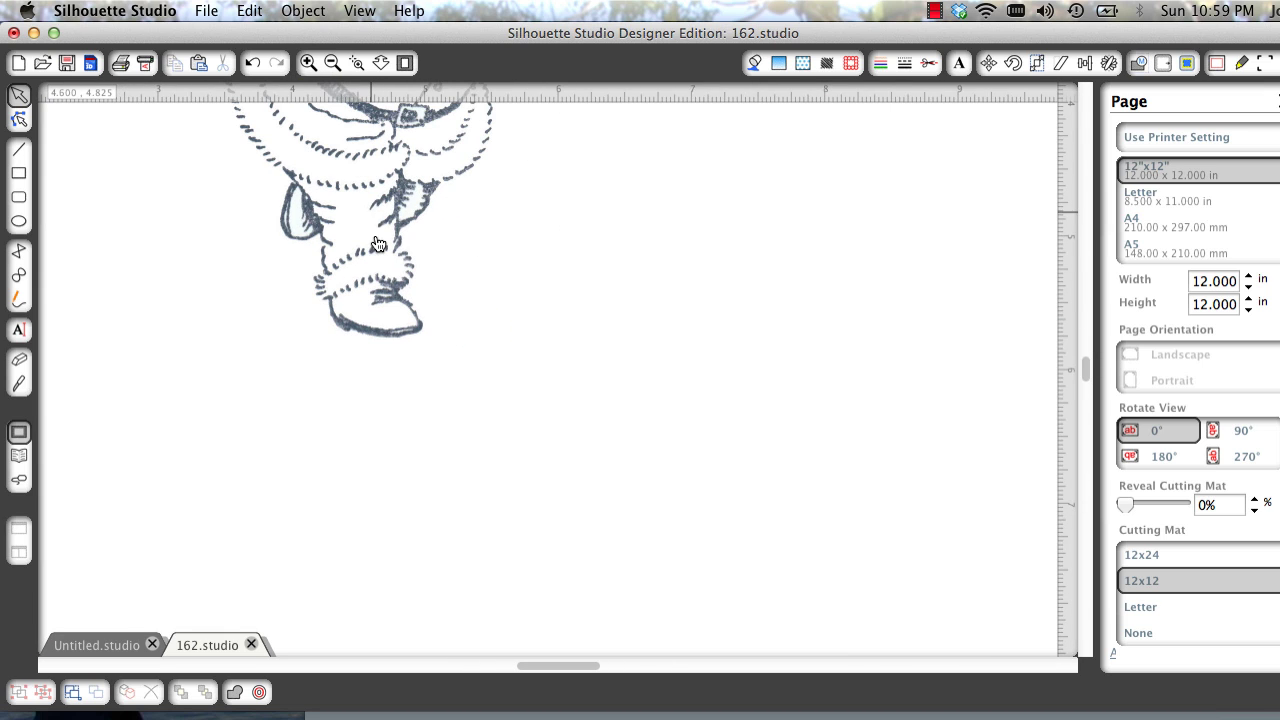
click(370, 171)
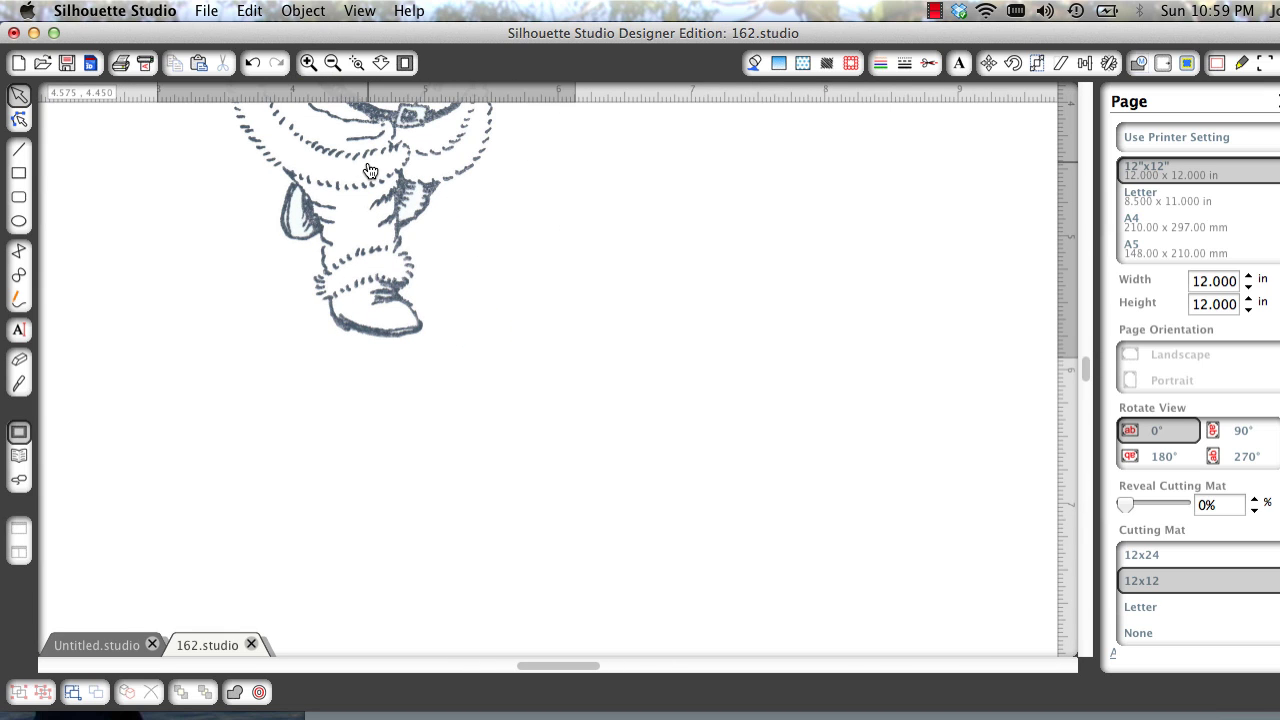
drag(370, 171, 501, 494)
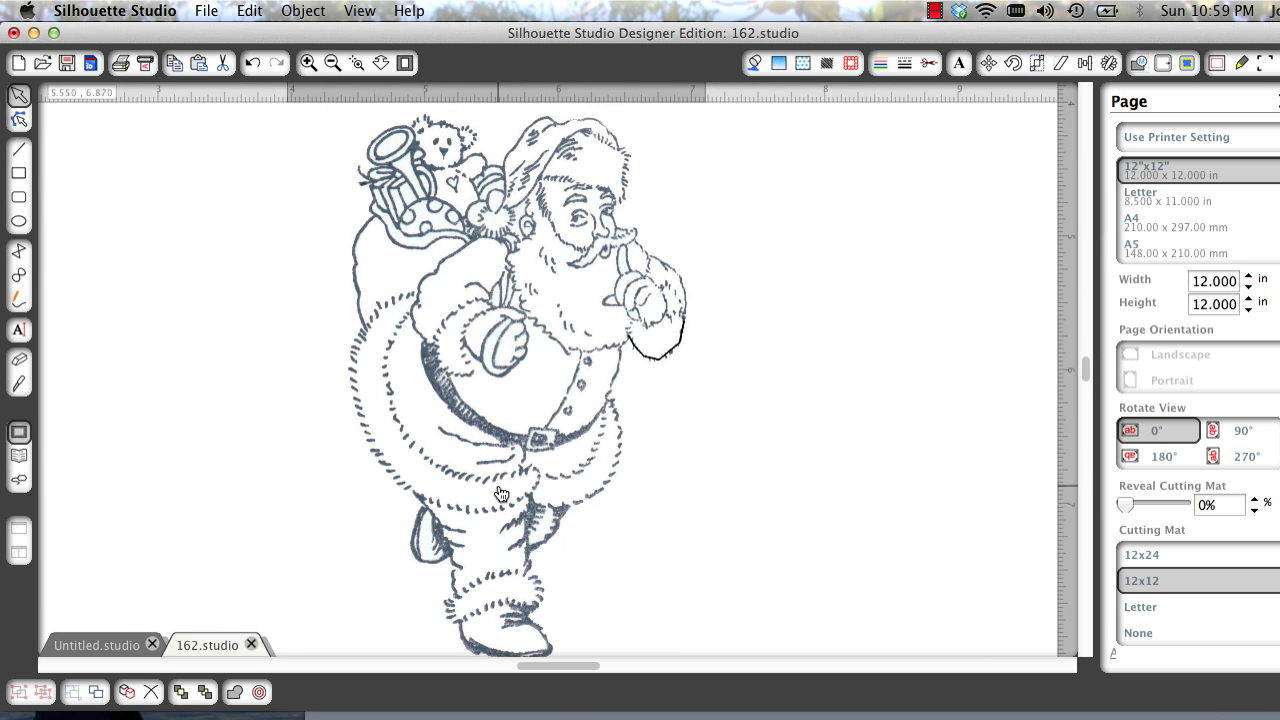
click(497, 484)
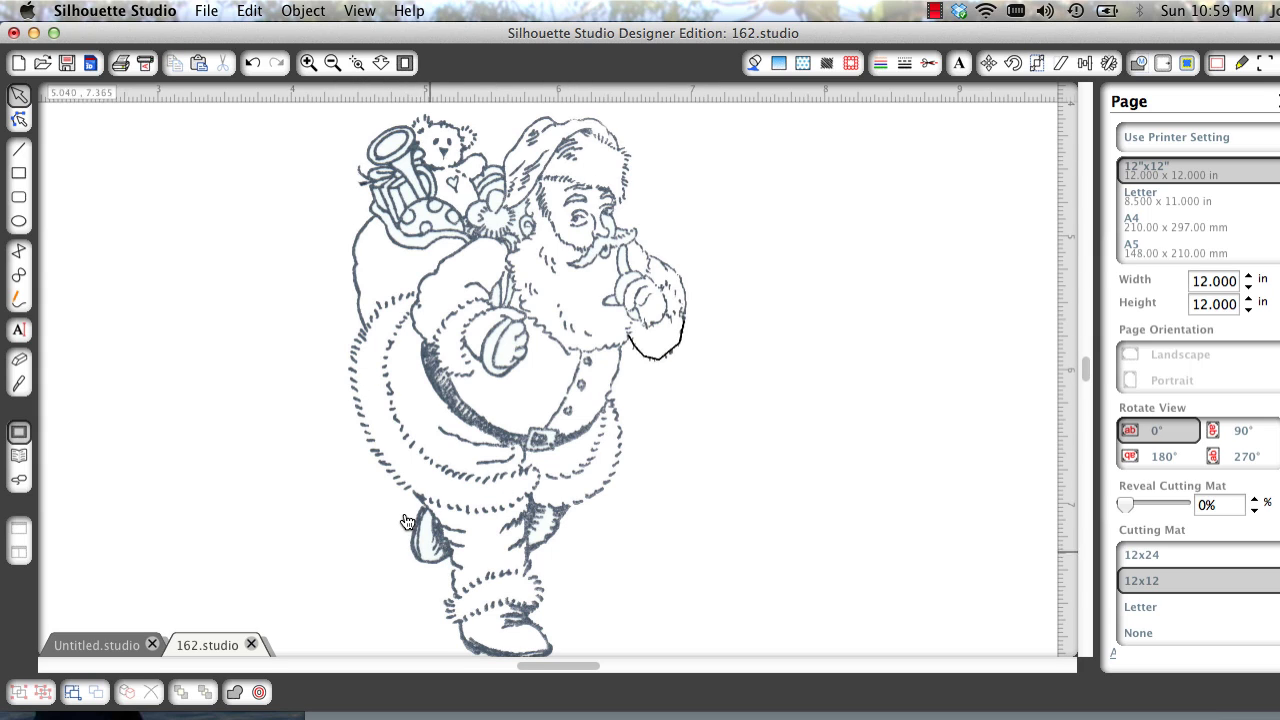
click(503, 598)
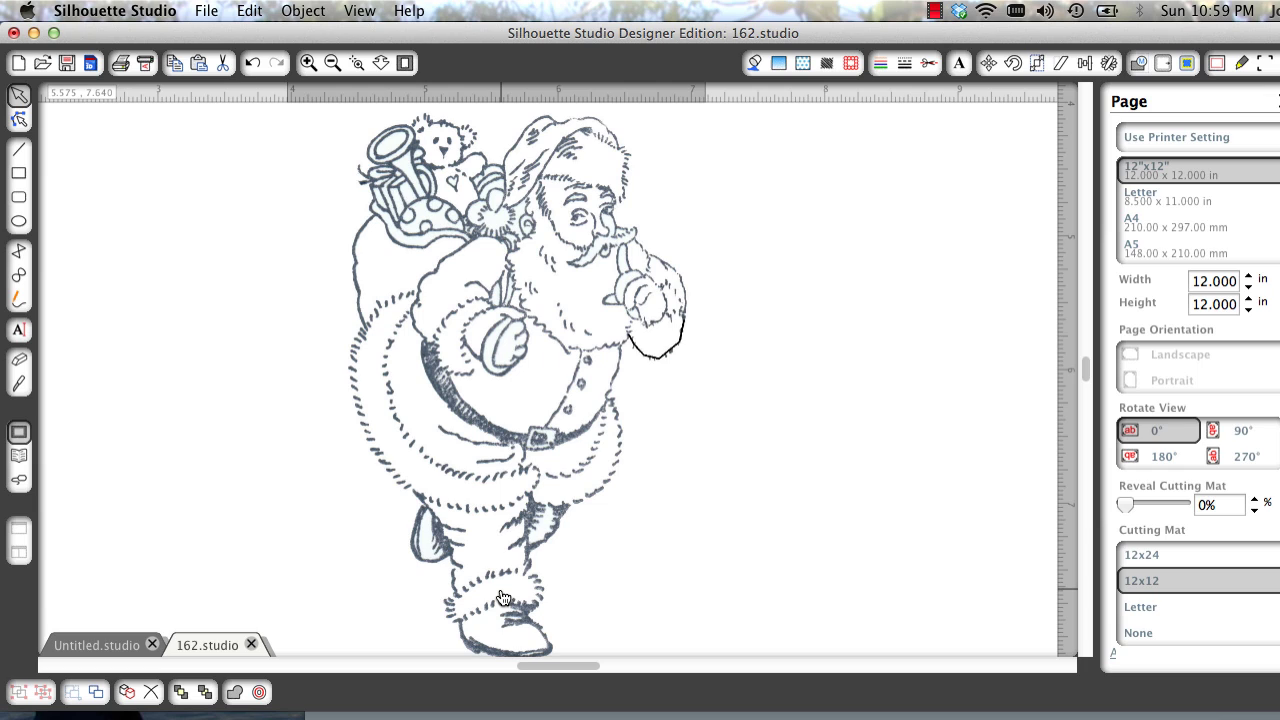
drag(503, 598, 508, 589)
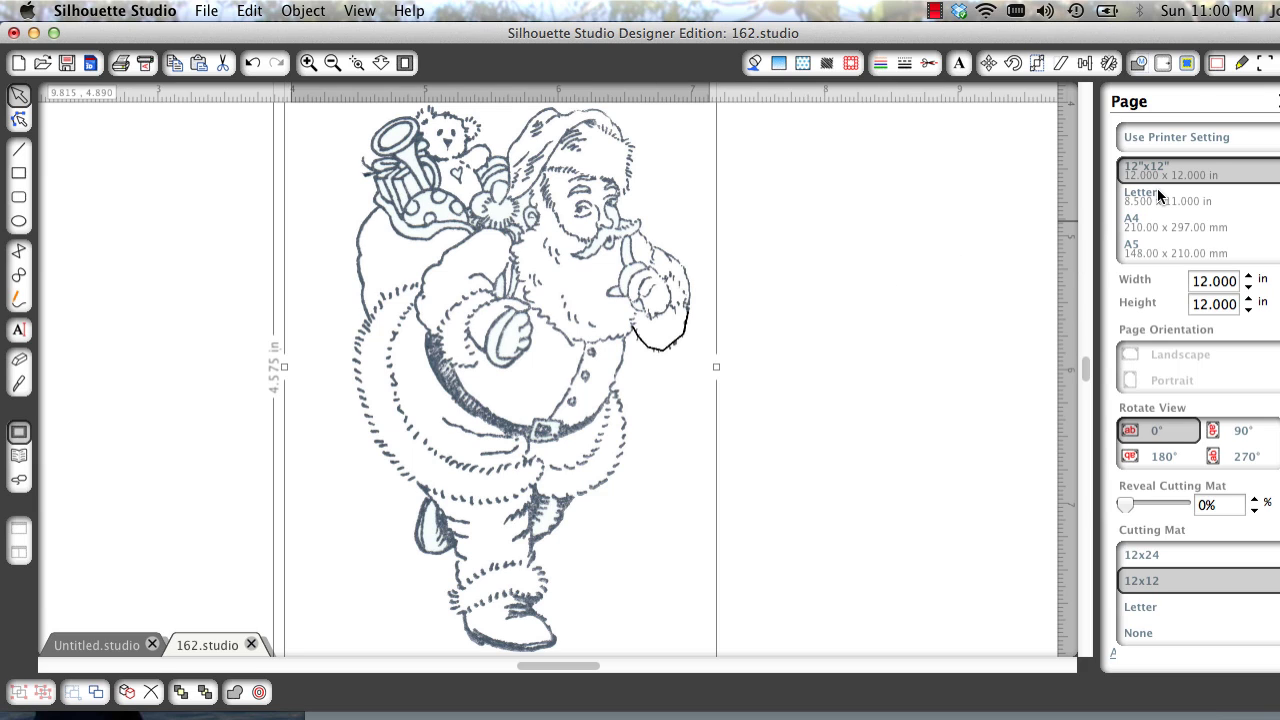
Step: Draw a trace area around the whole Santa, extending its top edge slightly upward
click(1187, 63)
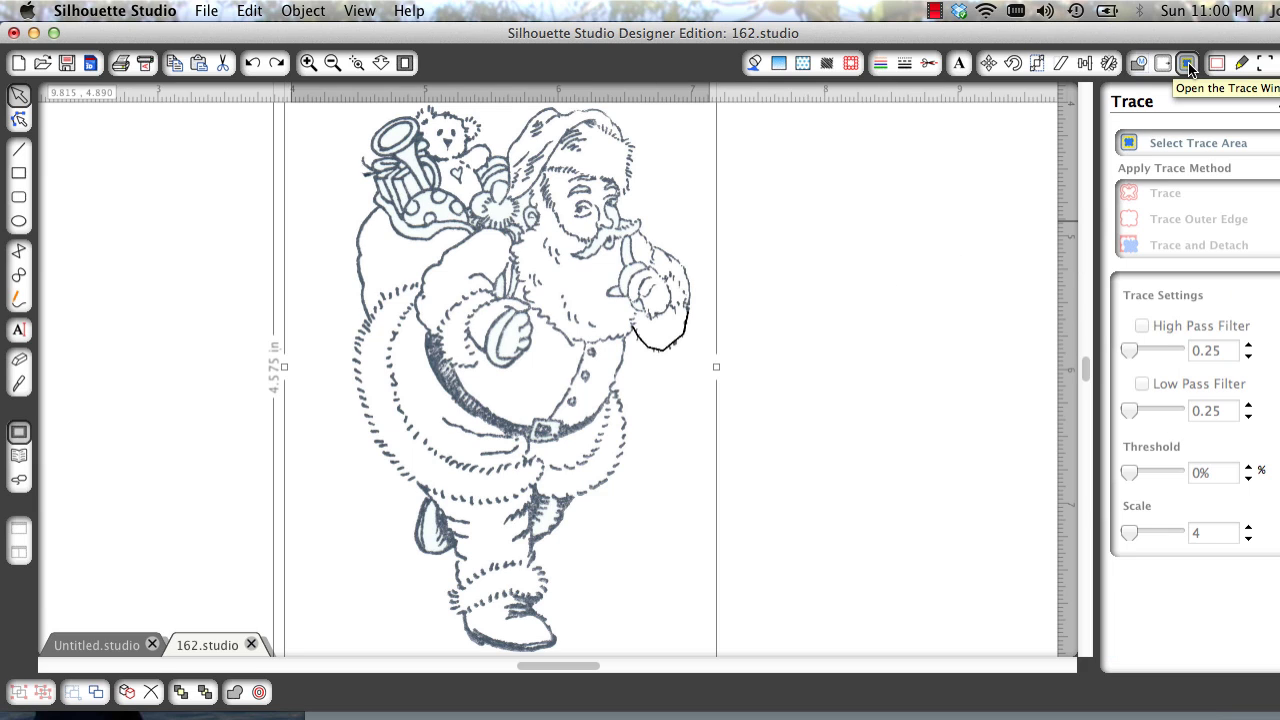
click(1184, 142)
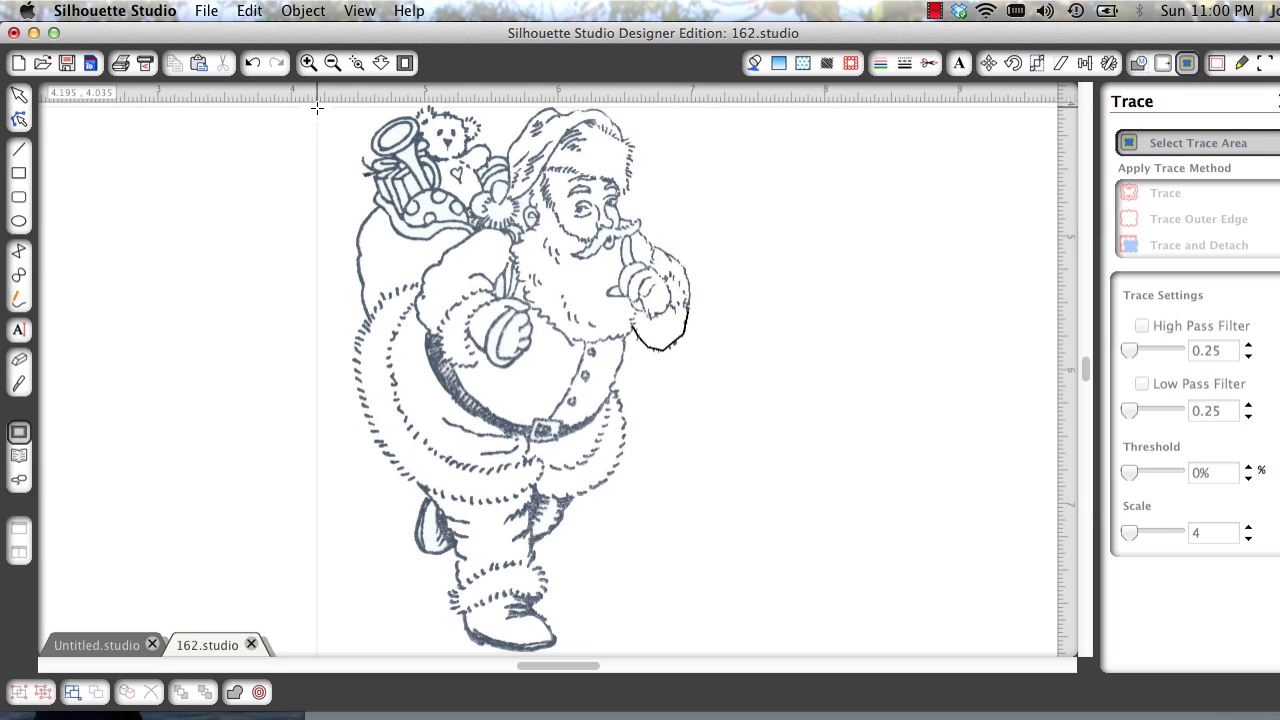
mouse_move(317, 107)
mouse_down()
mouse_move(663, 149)
mouse_move(720, 214)
mouse_move(708, 666)
mouse_up()
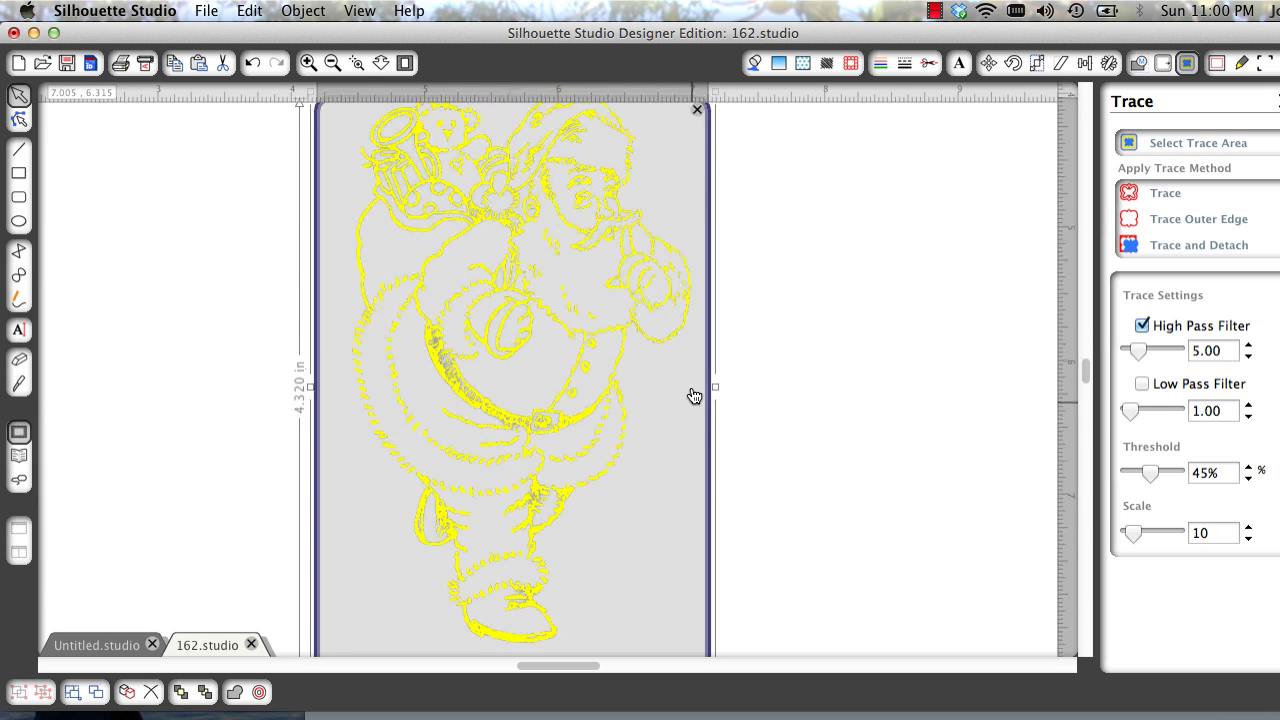
scroll(694, 396, up, 3)
click(514, 178)
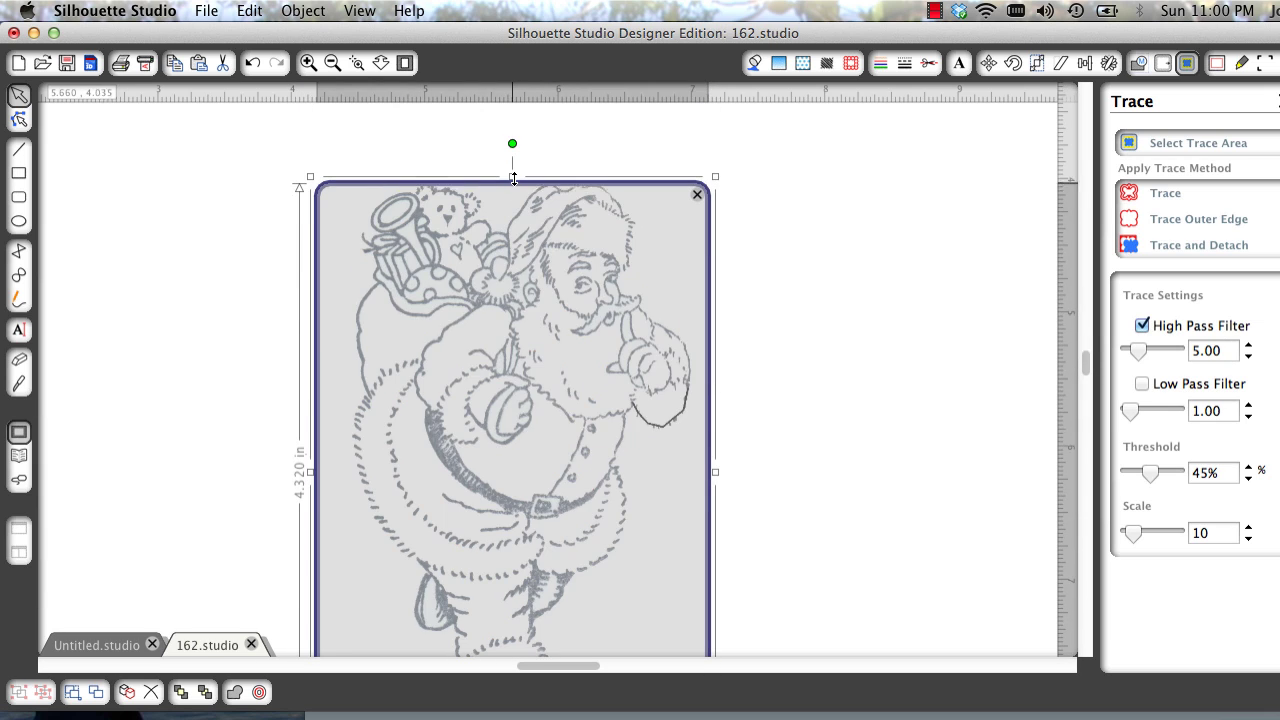
drag(514, 178, 514, 158)
scroll(804, 310, down, 2)
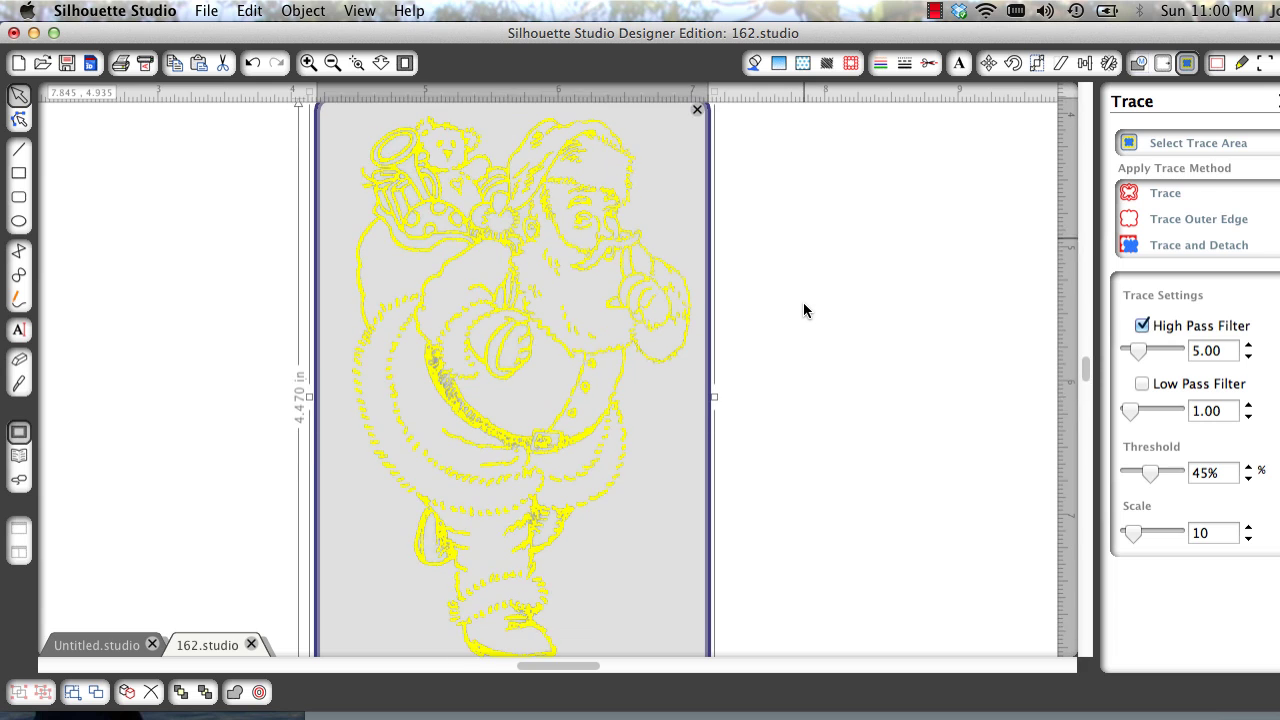
Step: Switch from High Pass to Low Pass filtering and raise the threshold to 92%
click(1141, 326)
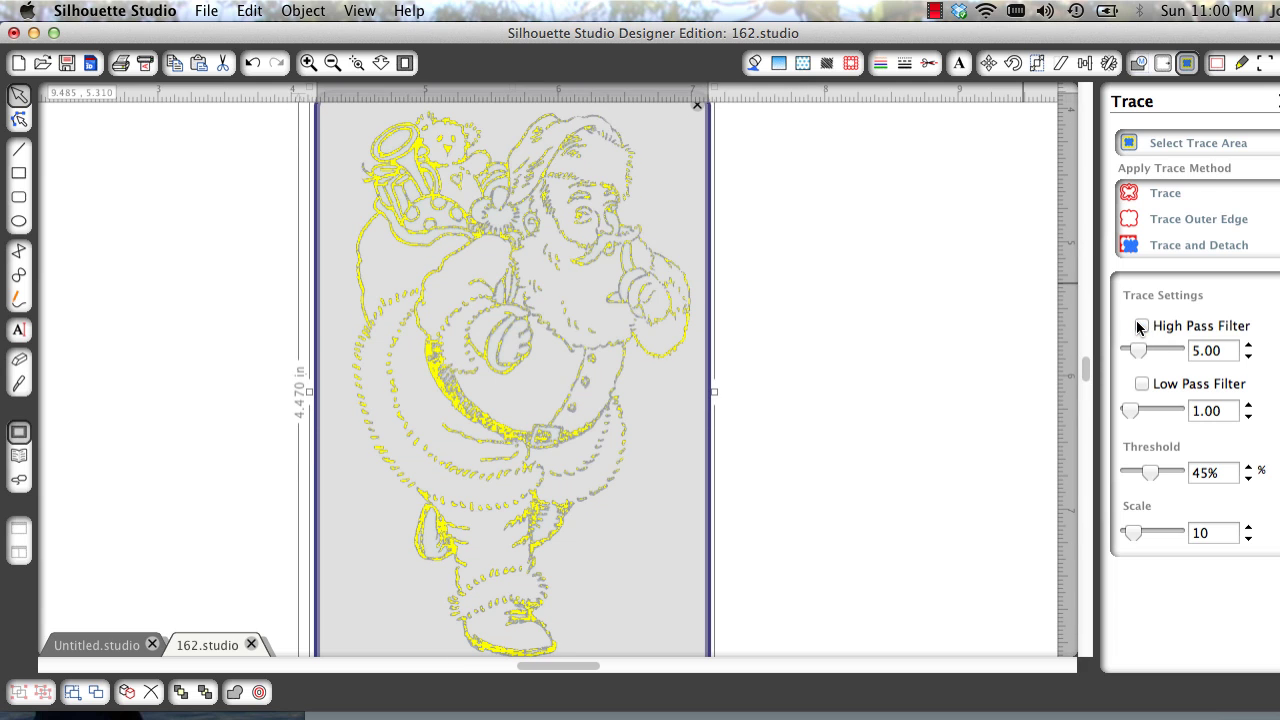
click(1141, 385)
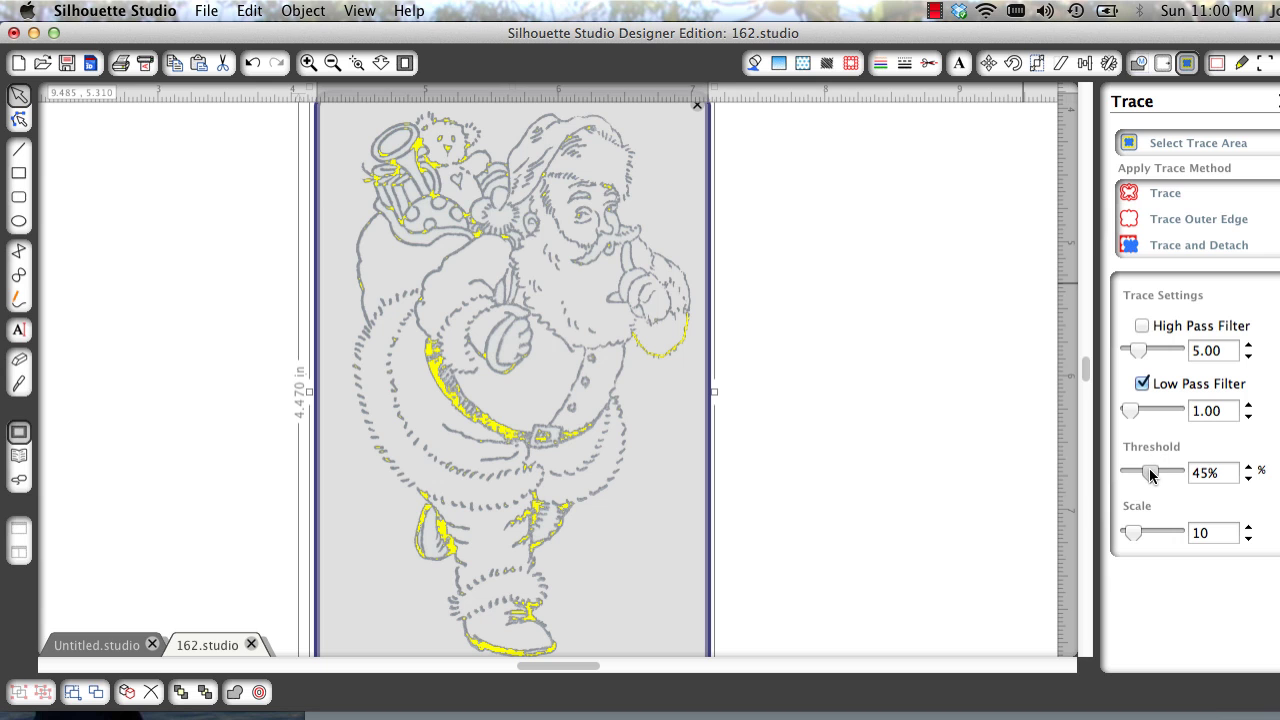
drag(1150, 474, 1164, 477)
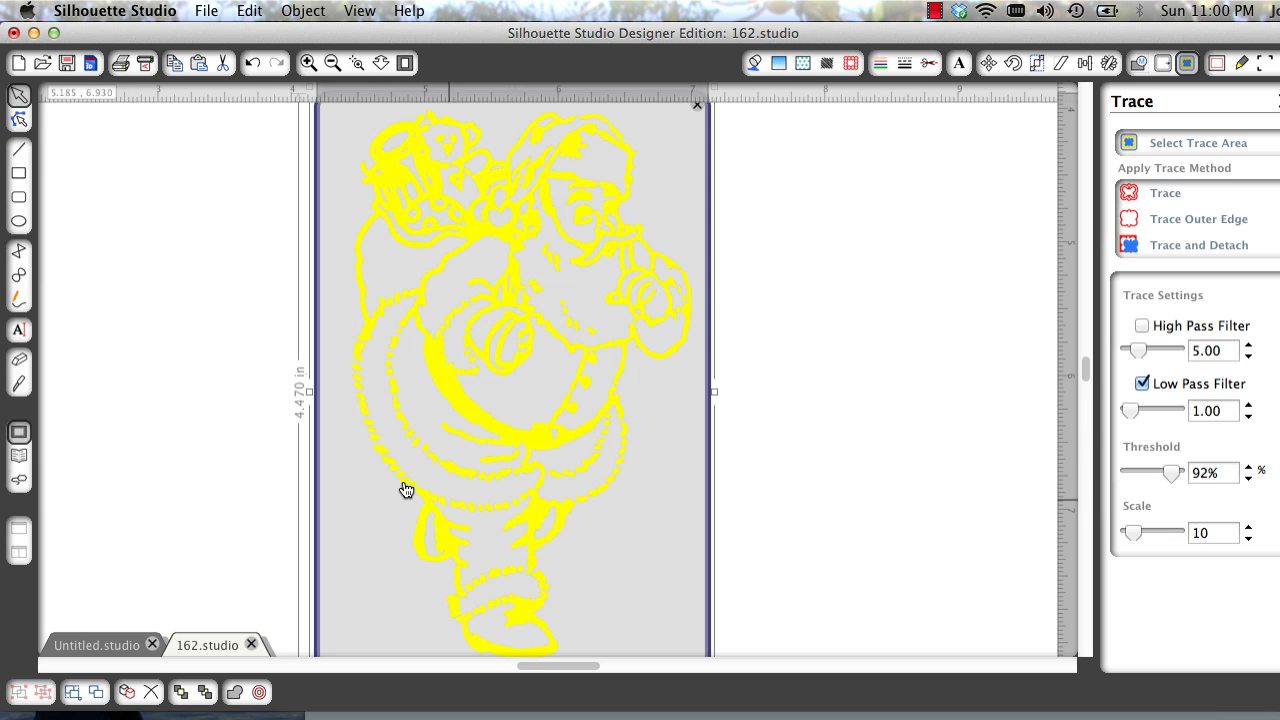
click(1163, 220)
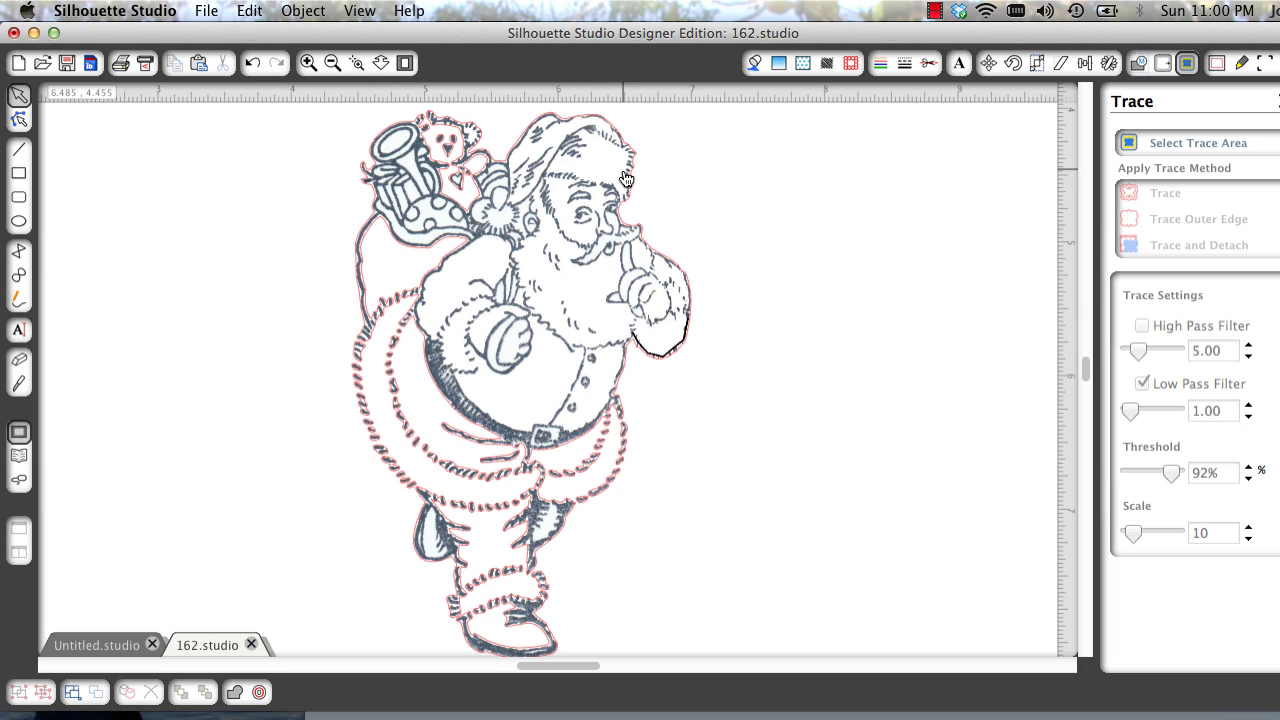
click(251, 12)
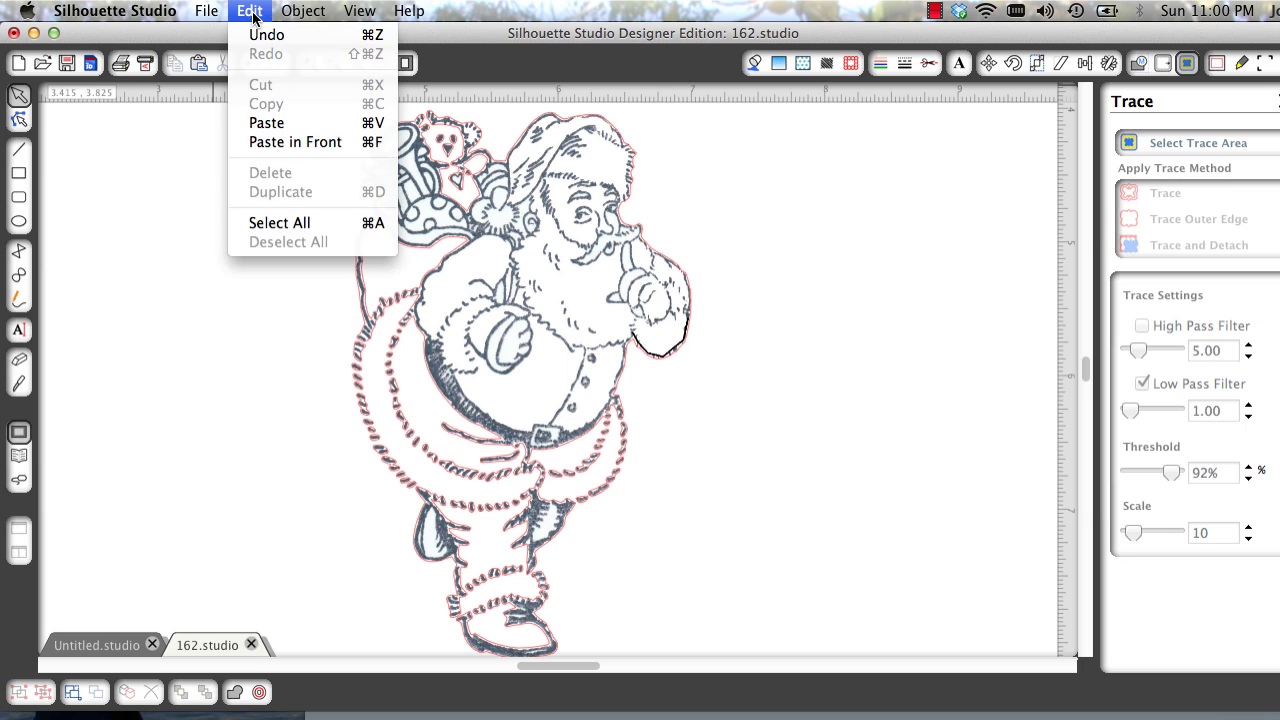
click(260, 36)
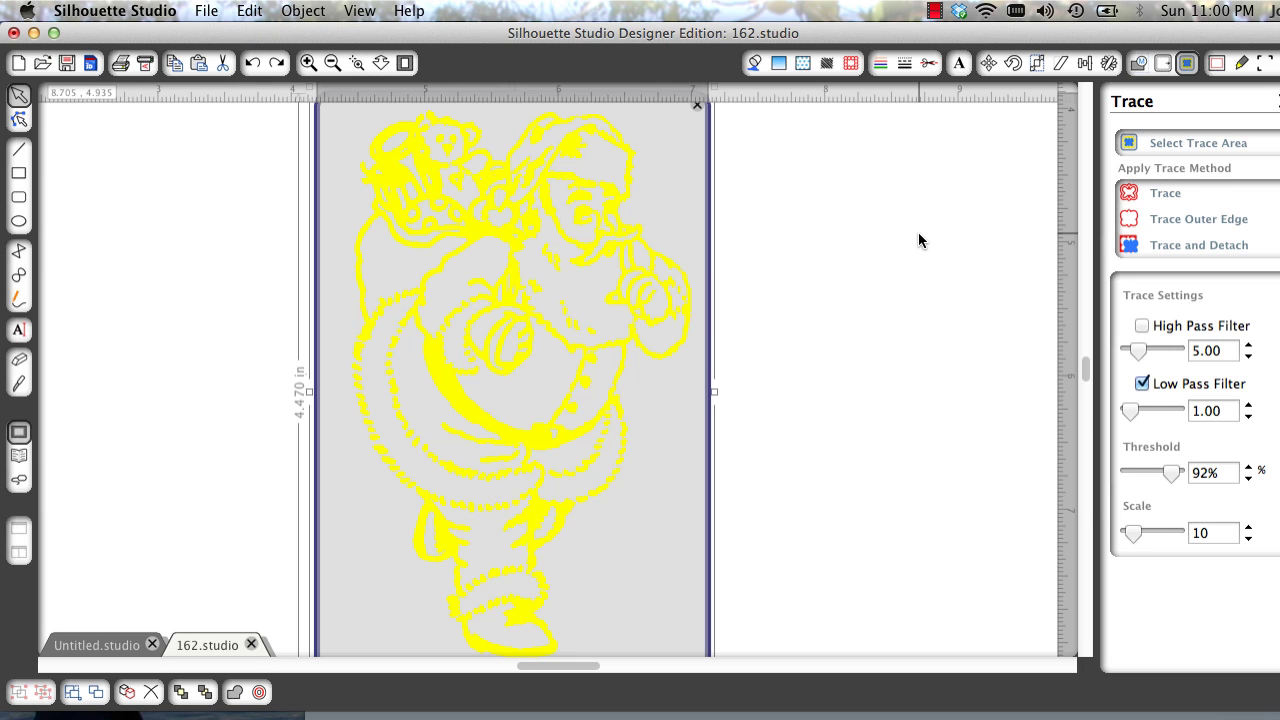
Step: Raise the threshold to 99% and trace the Santa's outer edge
click(1248, 467)
click(1164, 223)
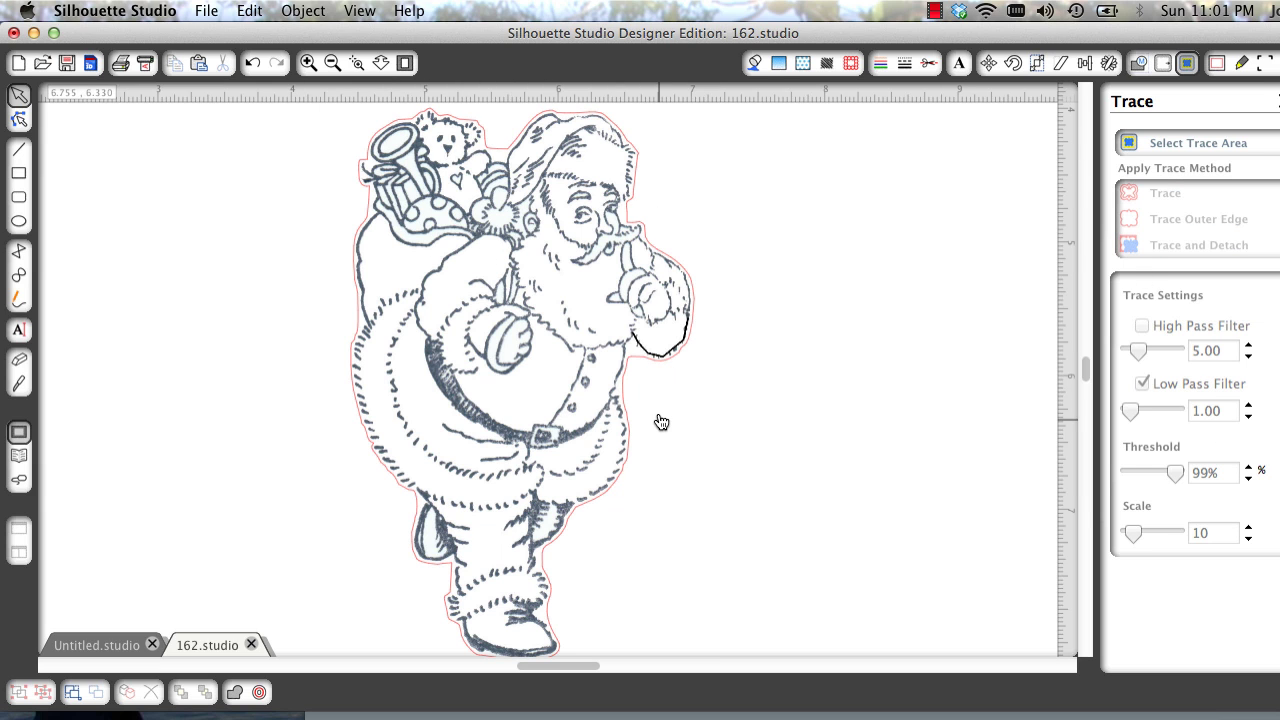
Step: Delete the scanned Santa image and select the remaining red traced outline
click(552, 401)
key(Delete)
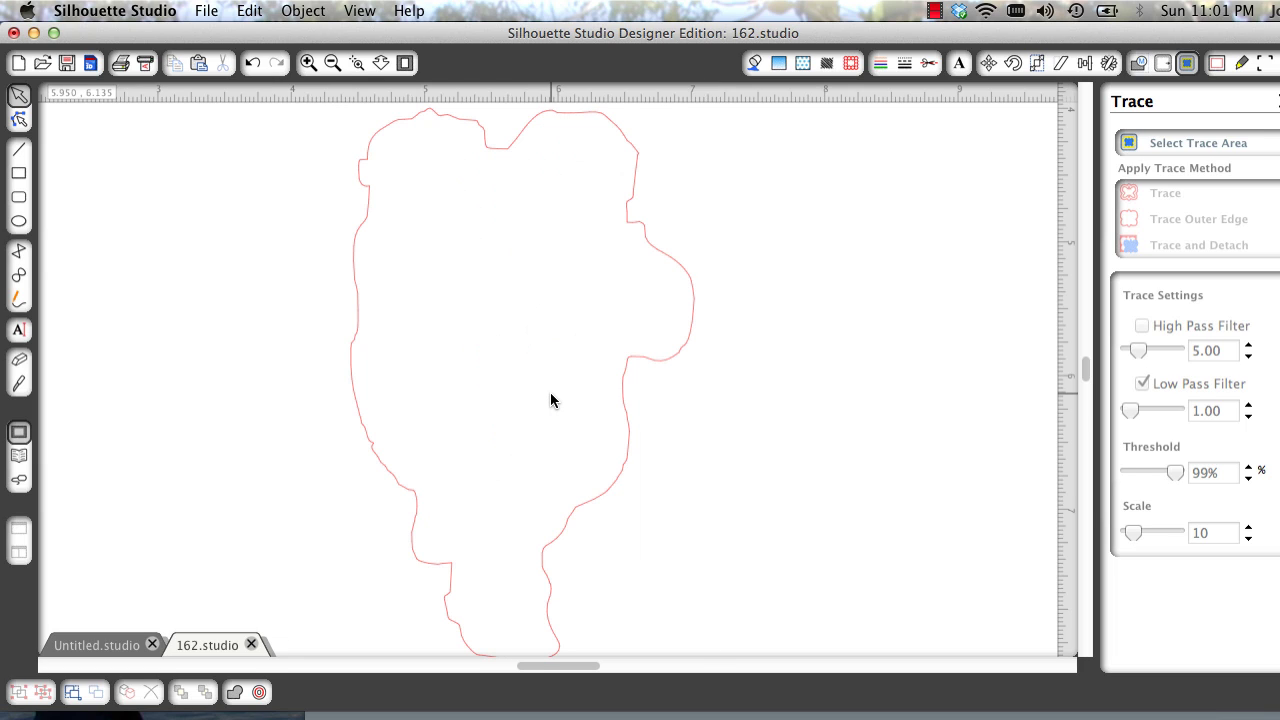
click(659, 368)
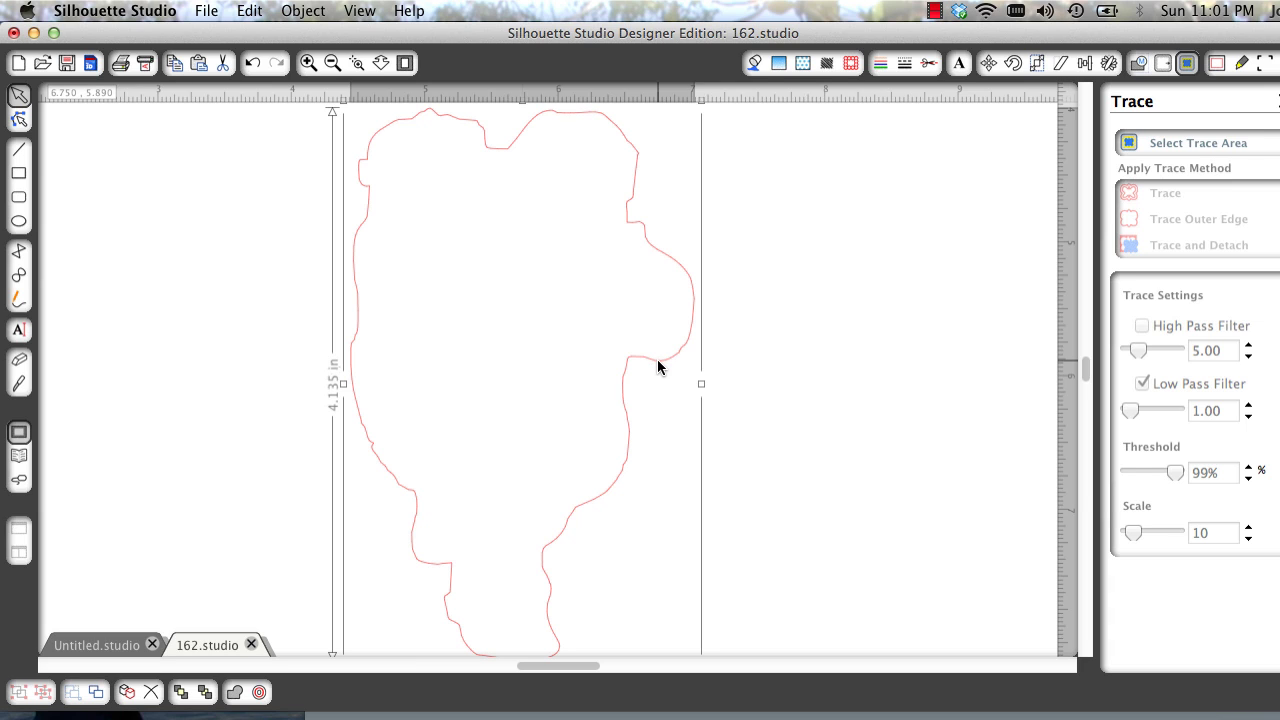
Step: Apply a rounded 0.035 in offset around the traced Santa outline, then deselect it
click(1163, 64)
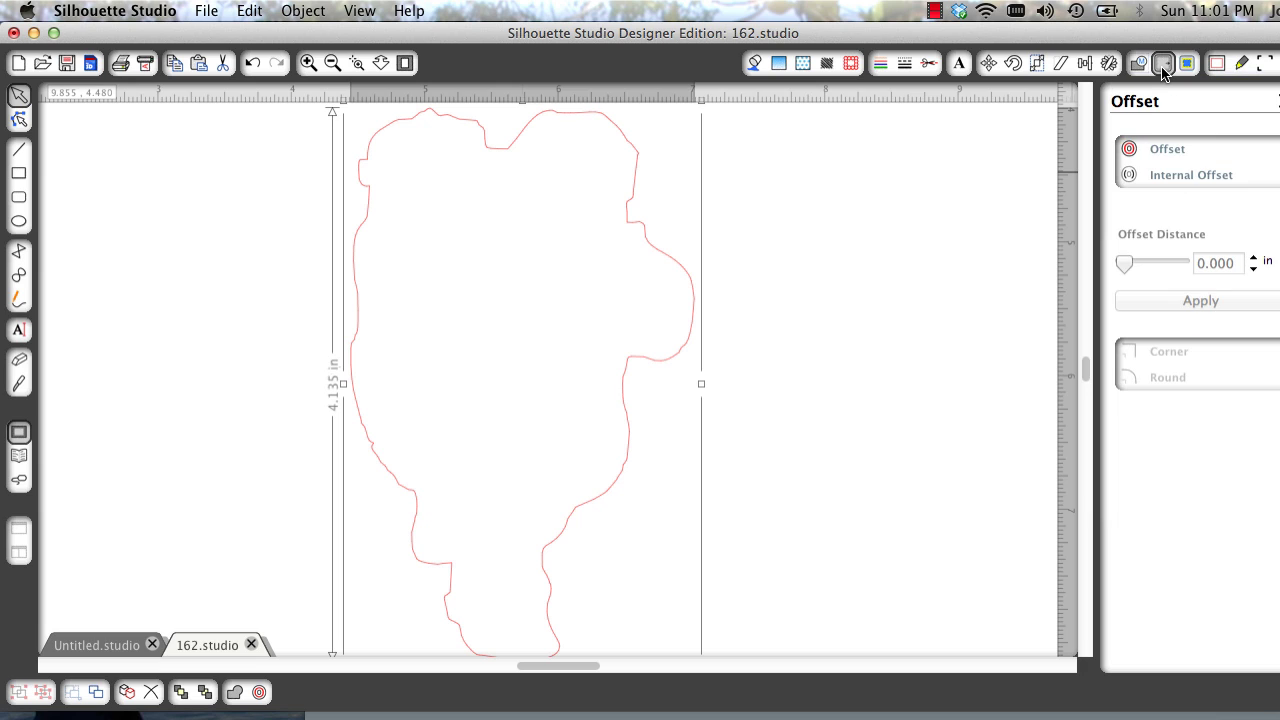
click(1165, 150)
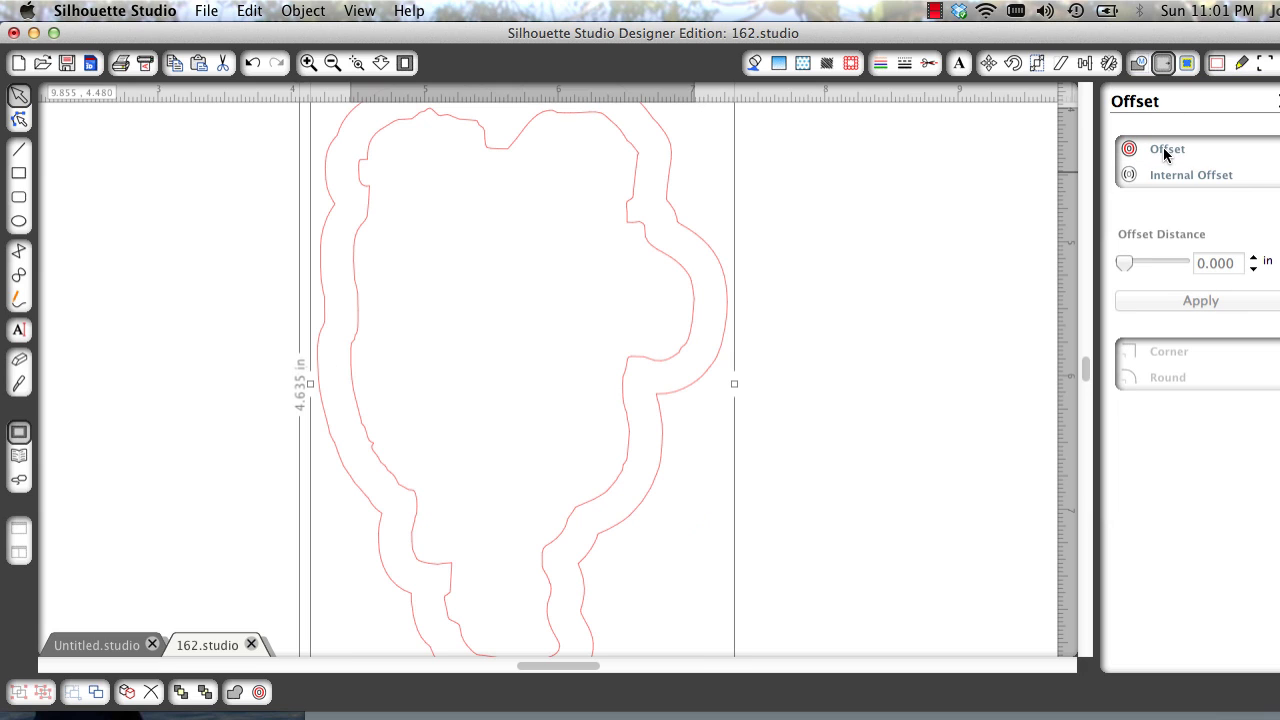
double_click(1210, 265)
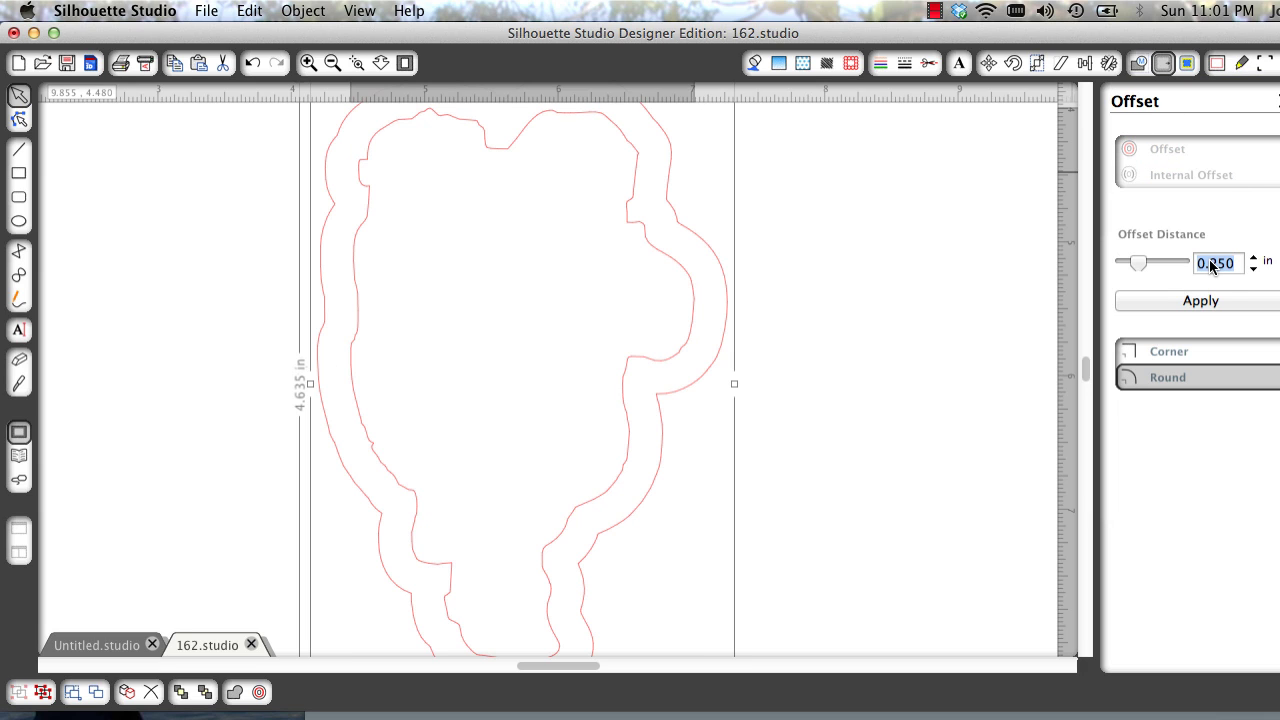
click(1210, 265)
double_click(1227, 265)
text(0.03)
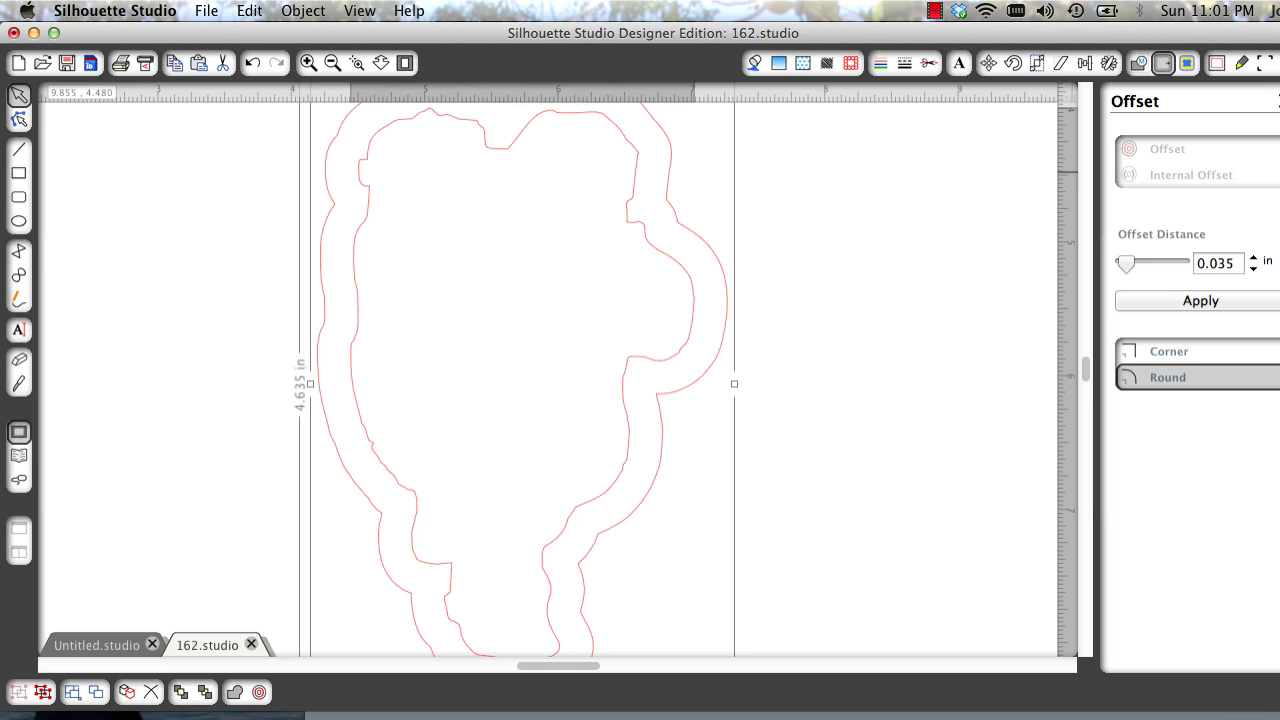
click(1203, 300)
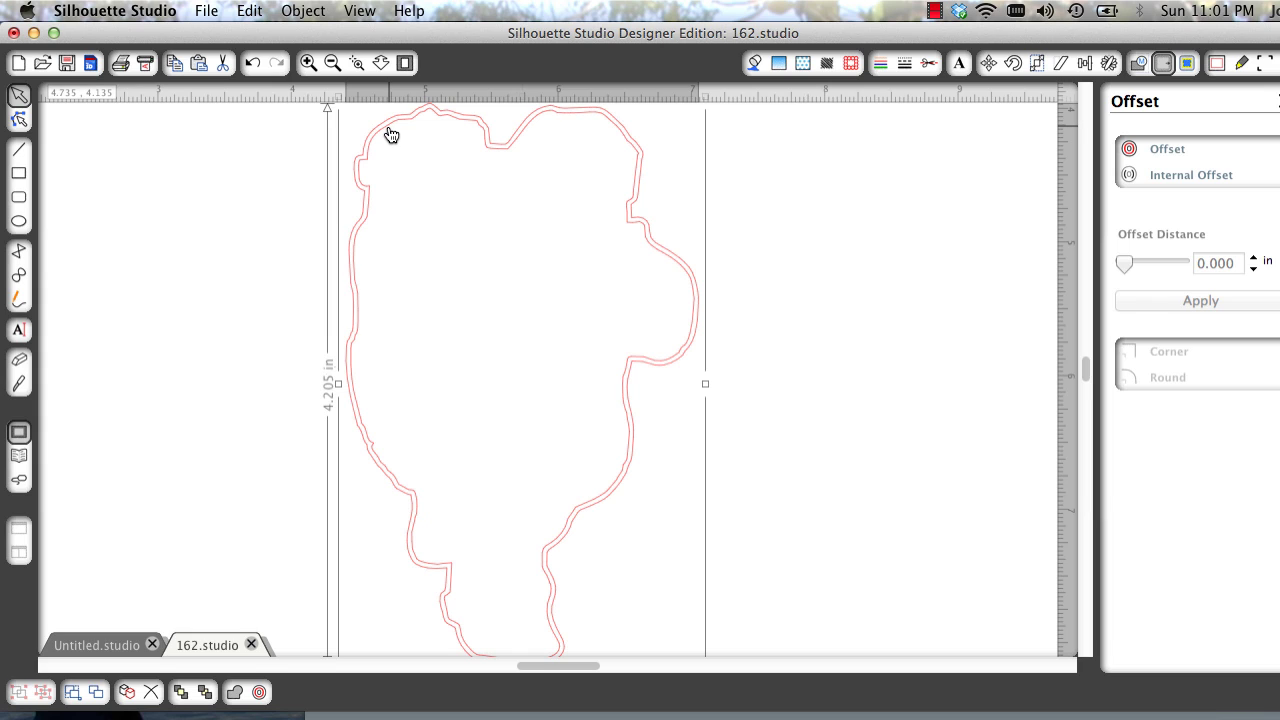
key(Escape)
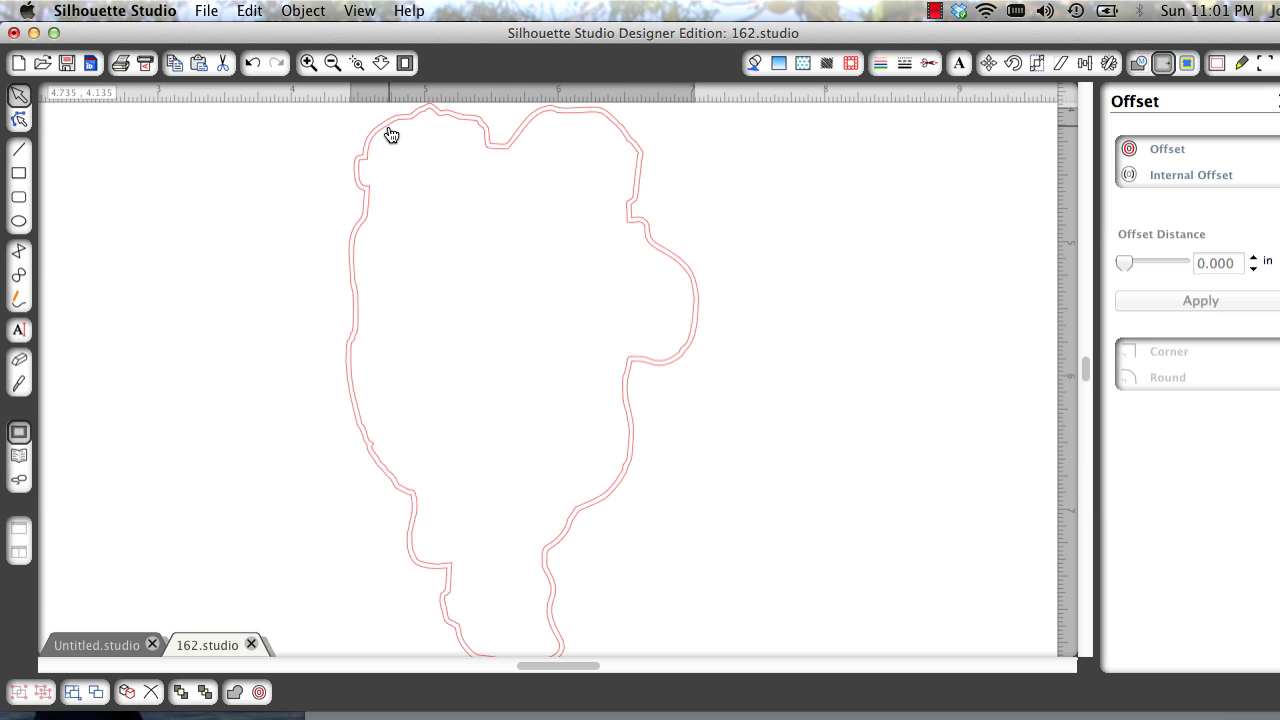
Step: Drag the offset outline to the right of the original and zoom out to the whole page
drag(391, 135, 800, 157)
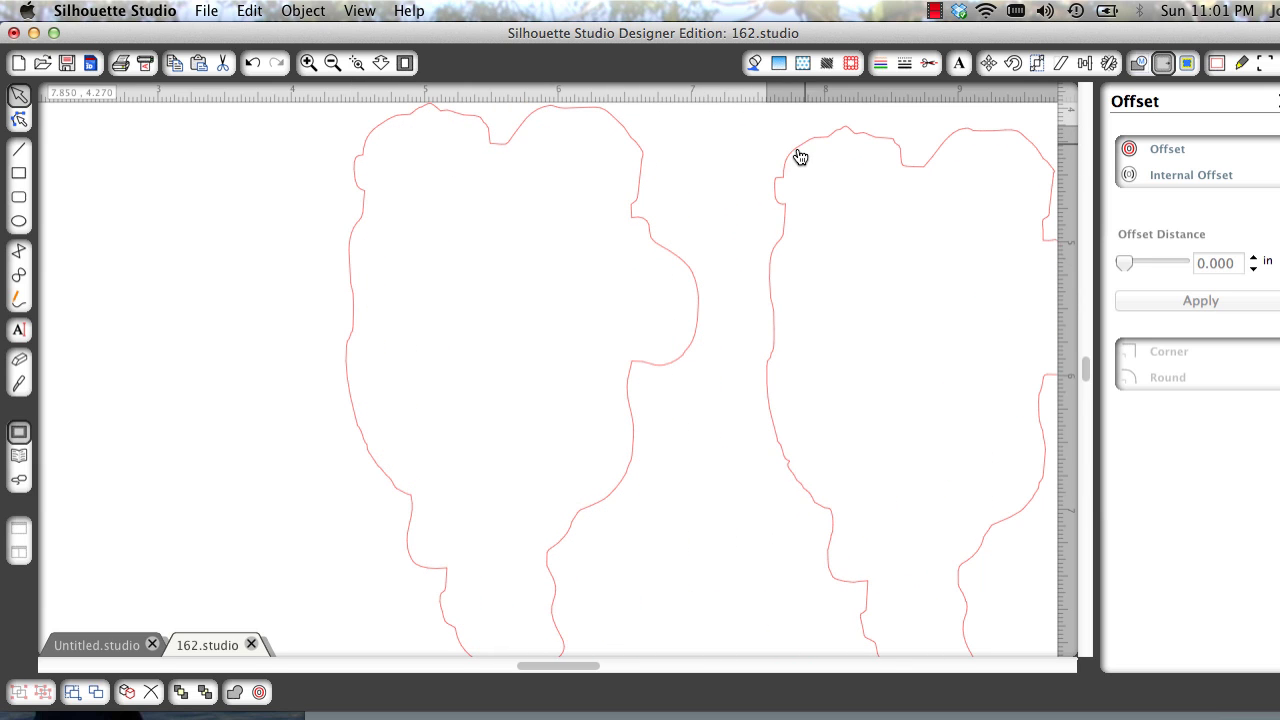
click(798, 152)
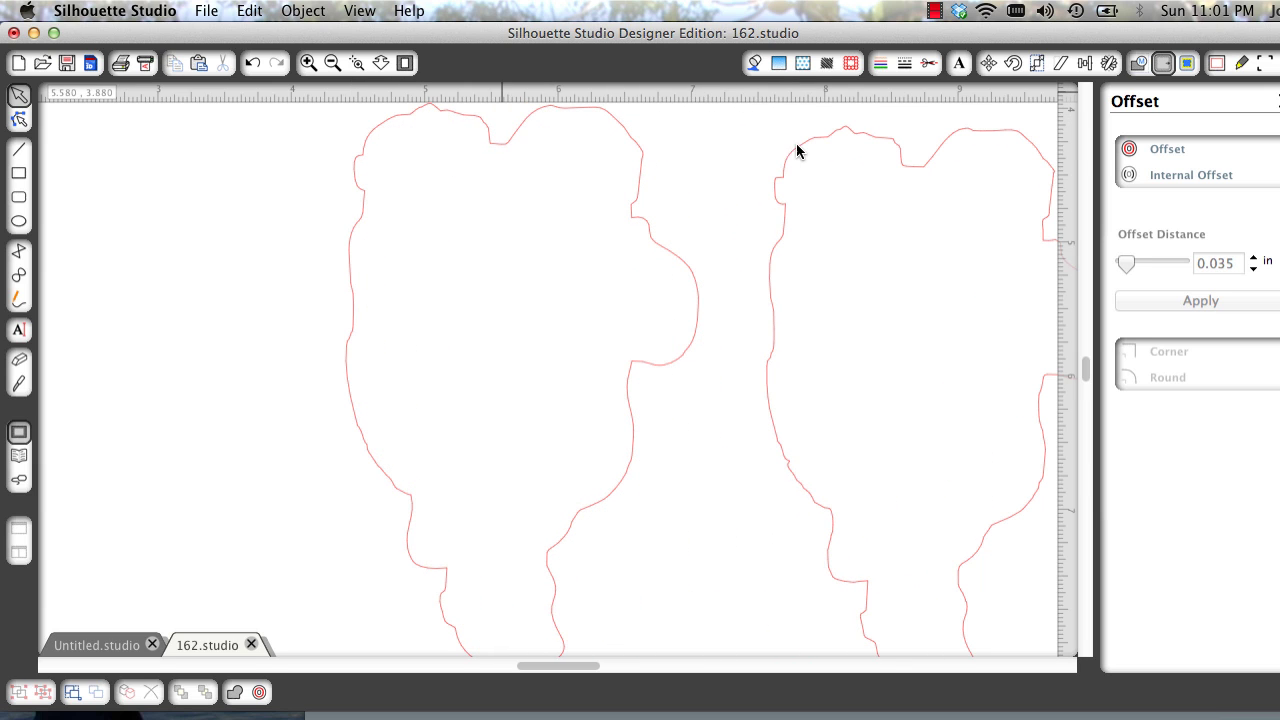
click(332, 63)
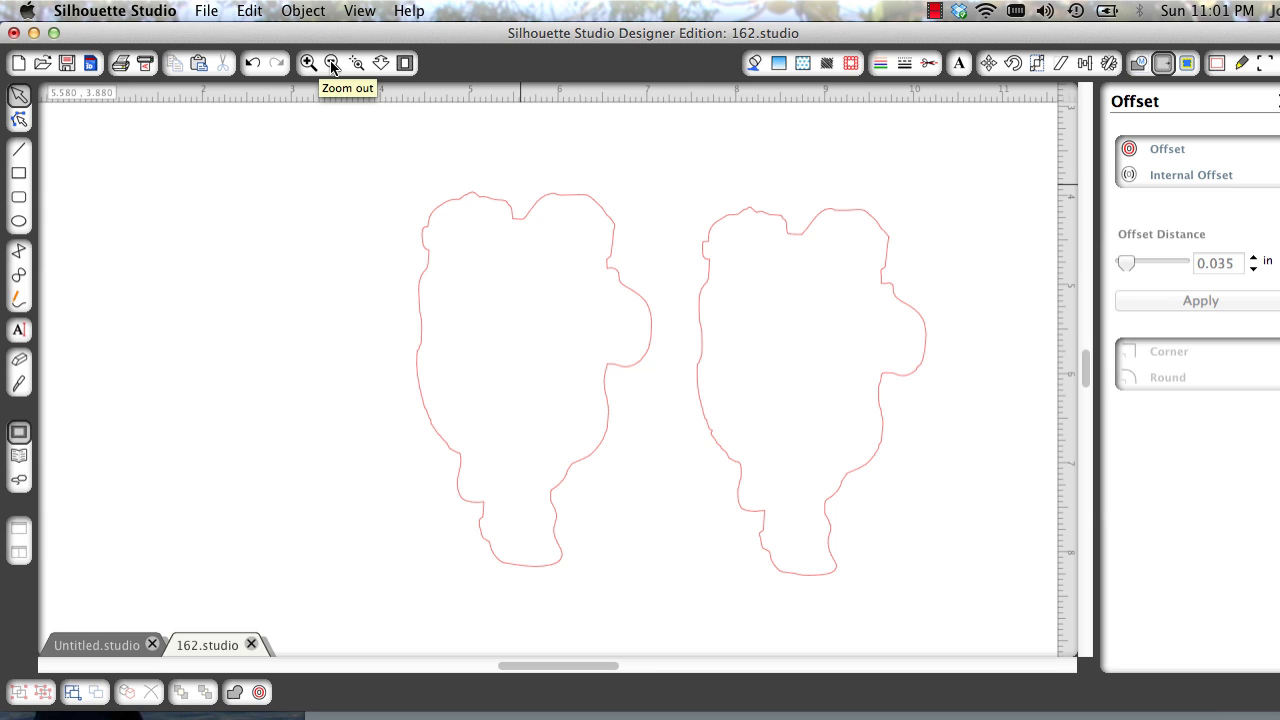
click(332, 63)
Step: Move both Santa outlines up so they sit side by side along the page top
click(499, 278)
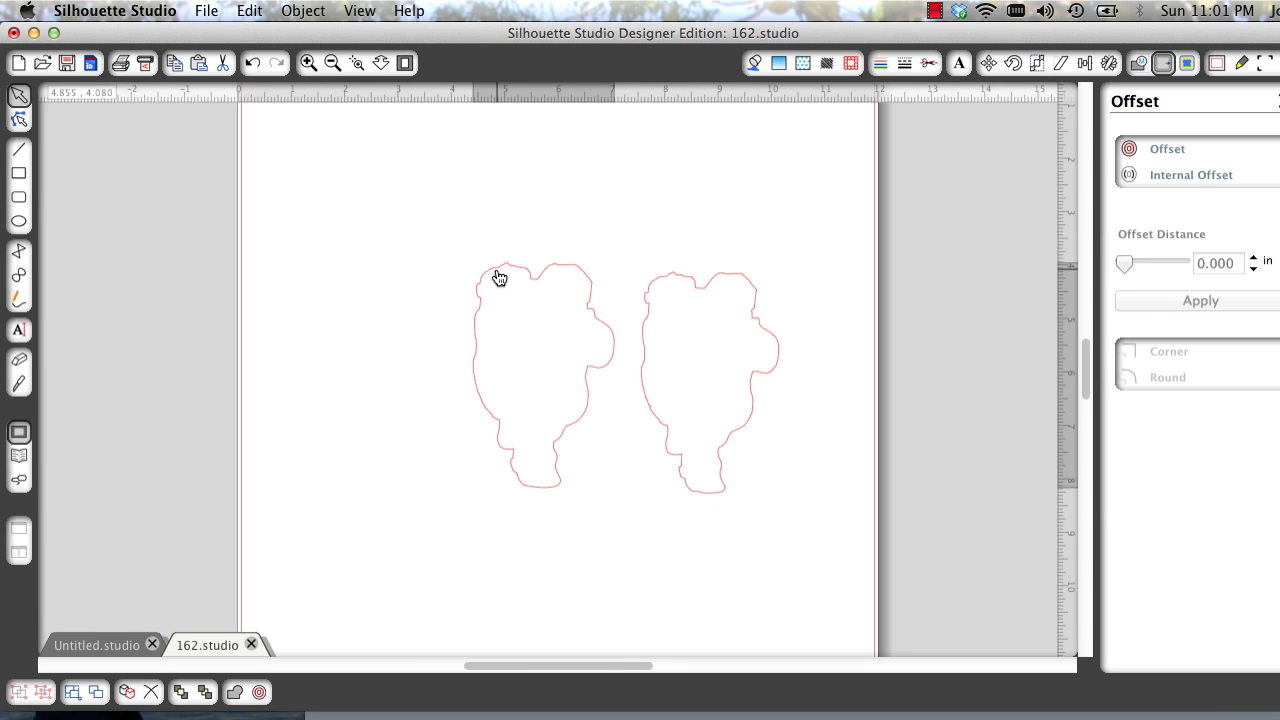
drag(499, 278, 306, 149)
click(303, 143)
scroll(302, 146, up, 2)
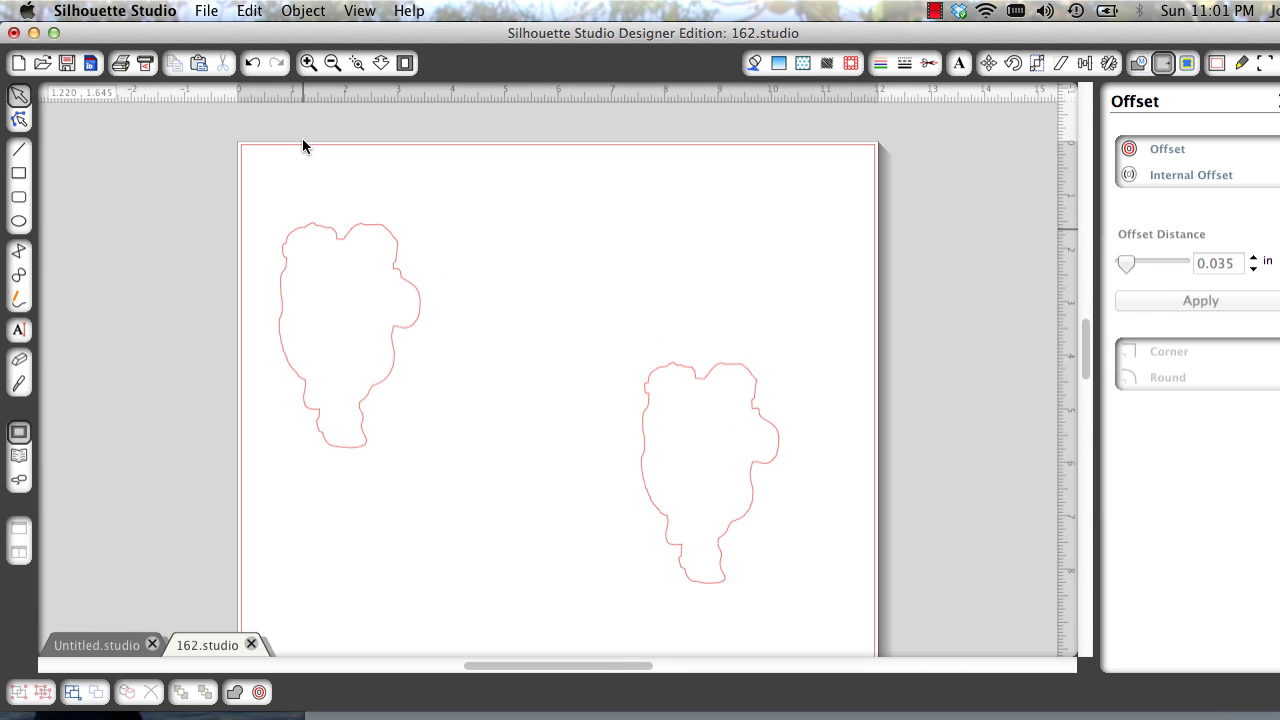
drag(300, 240, 278, 180)
click(279, 178)
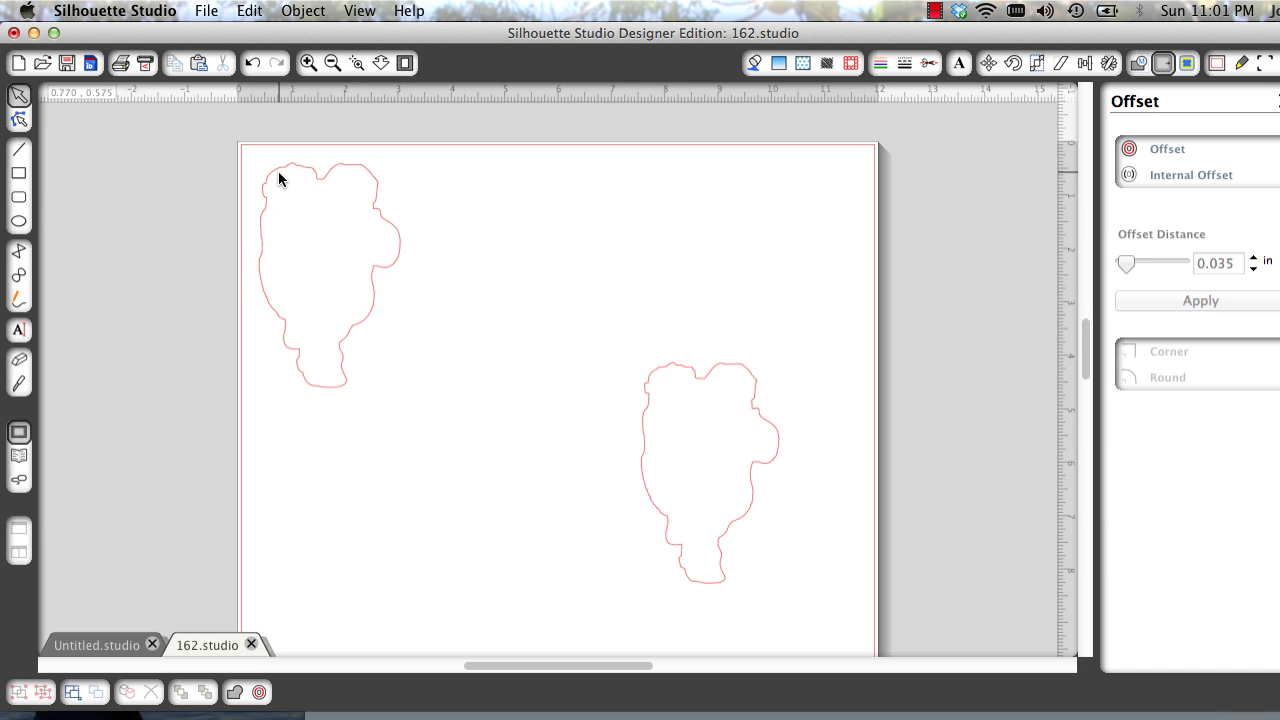
click(277, 178)
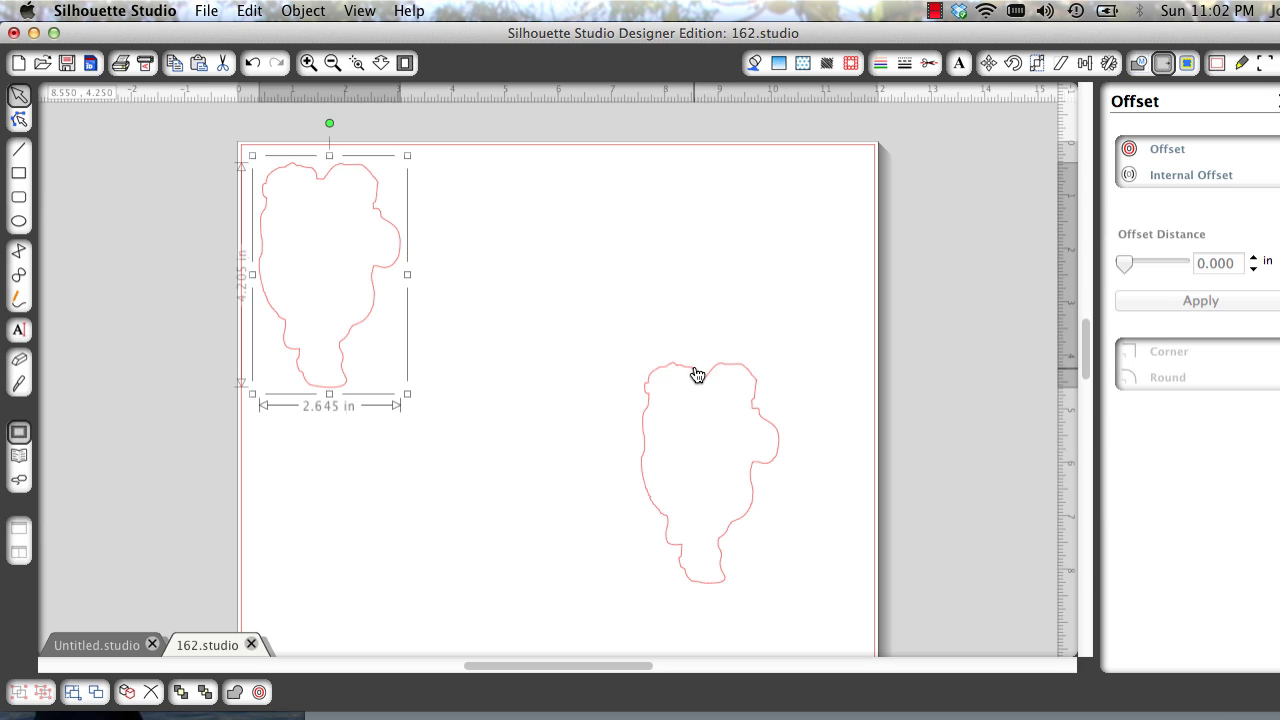
drag(694, 371, 716, 175)
click(716, 175)
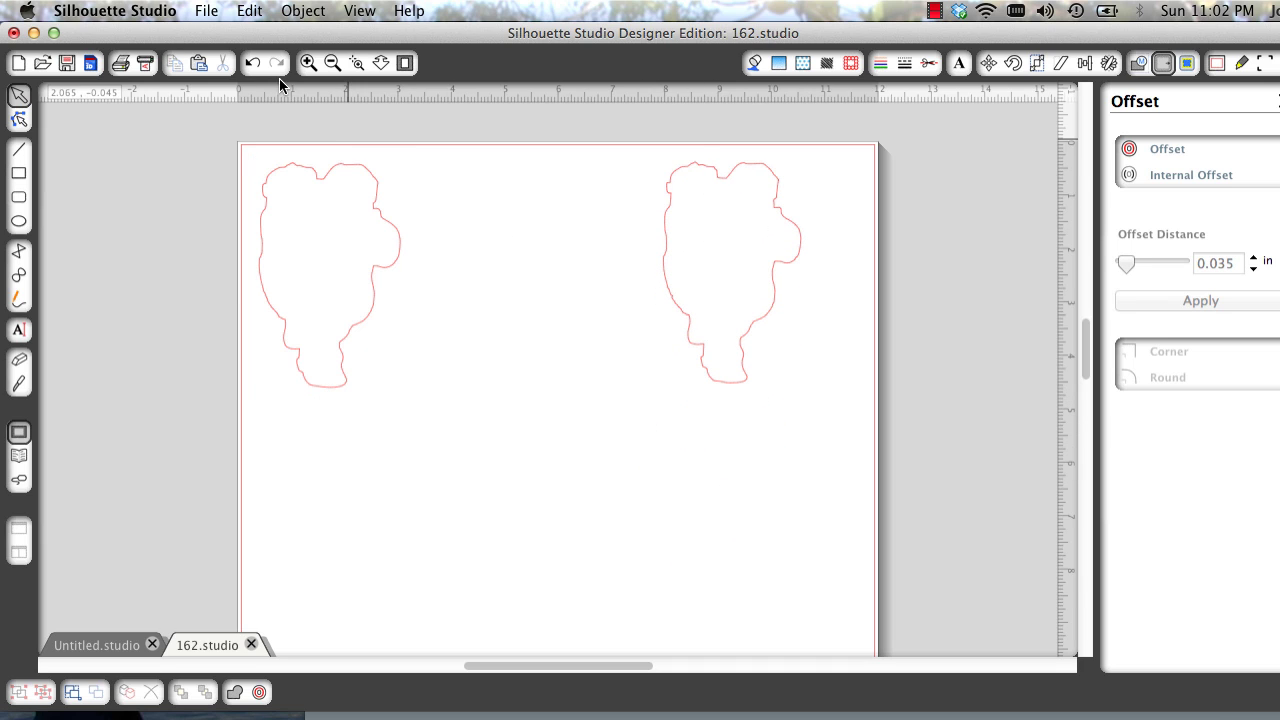
Step: Save the design to the library with keyword 'santa' and filename 'santa large'
click(207, 11)
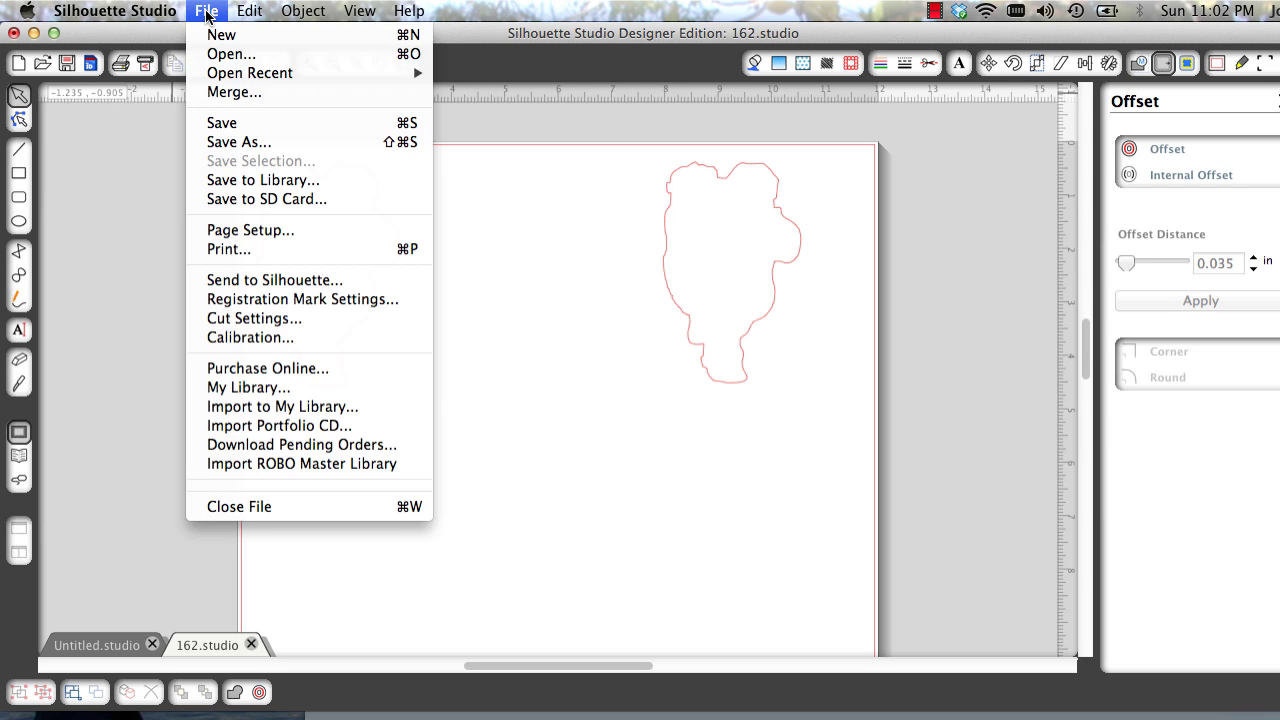
click(237, 180)
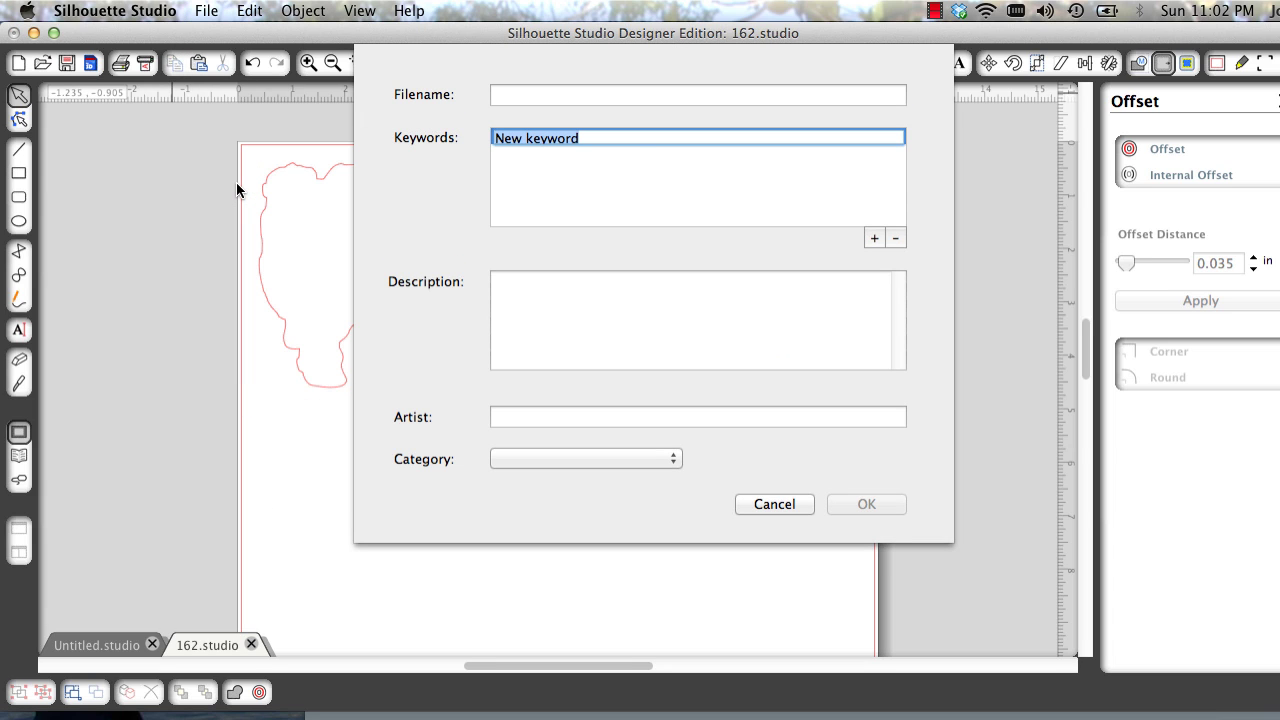
text(santa)
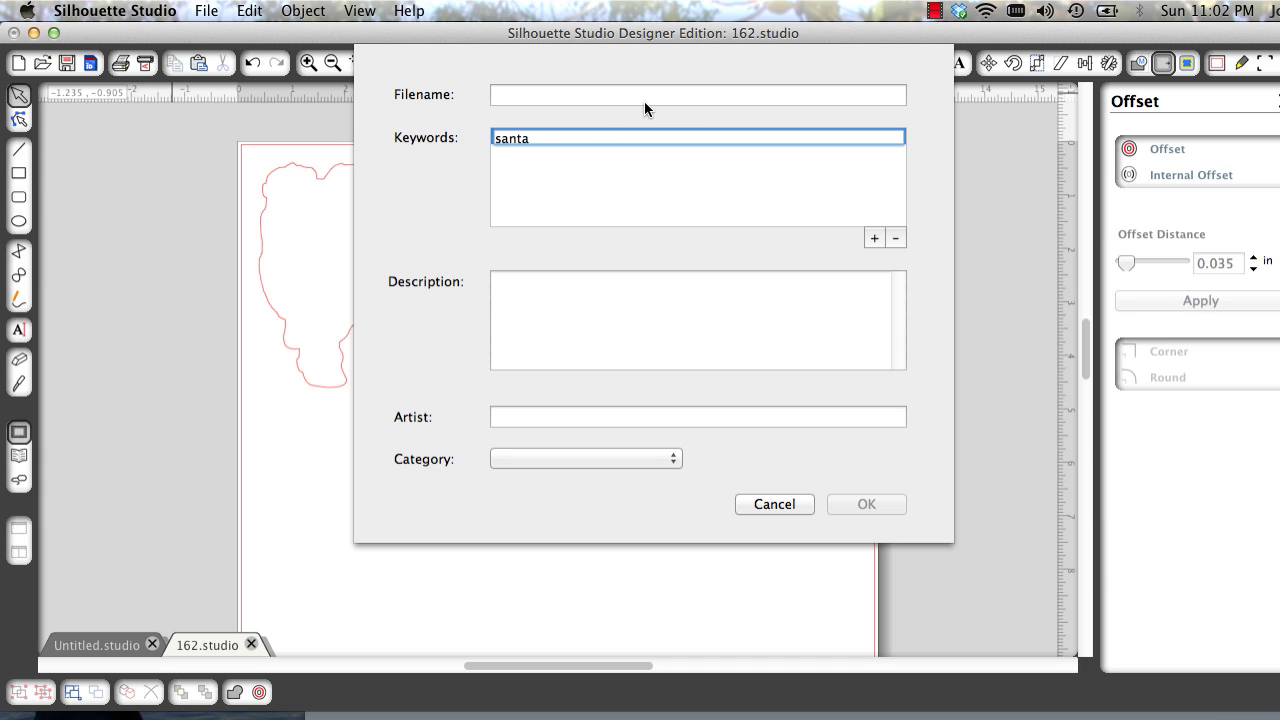
click(597, 94)
text(santa )
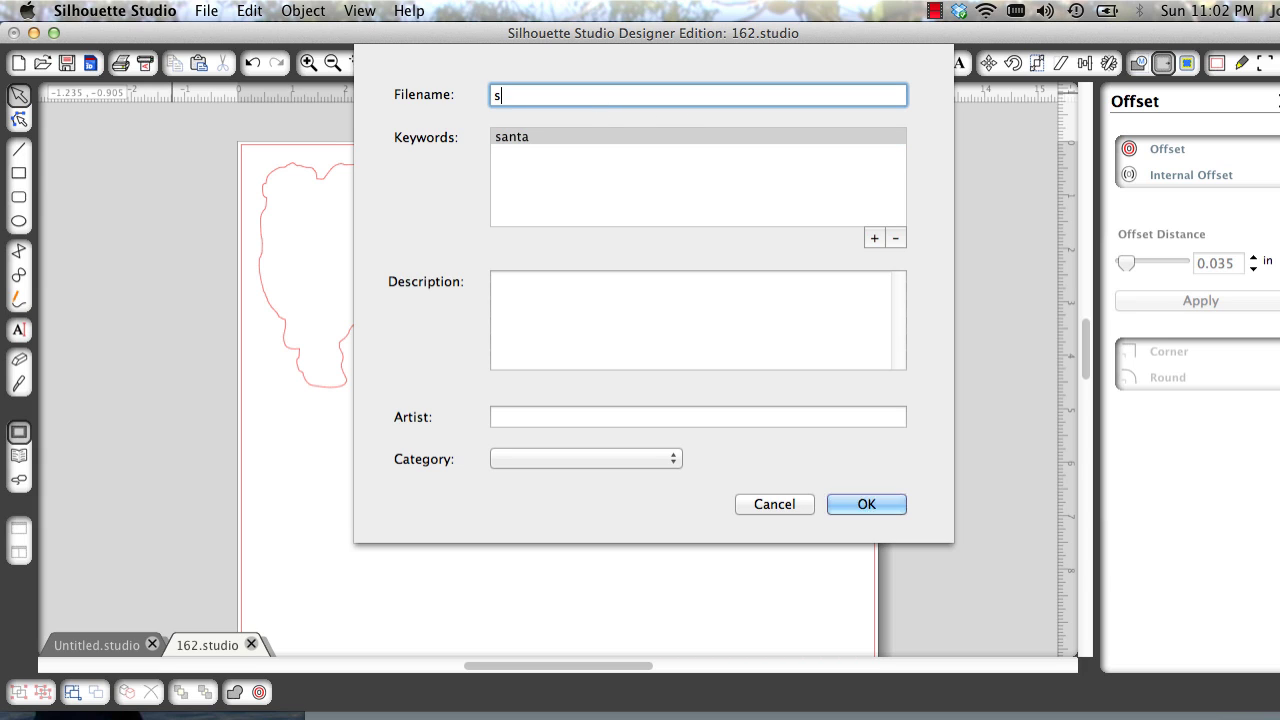
text(large)
click(868, 504)
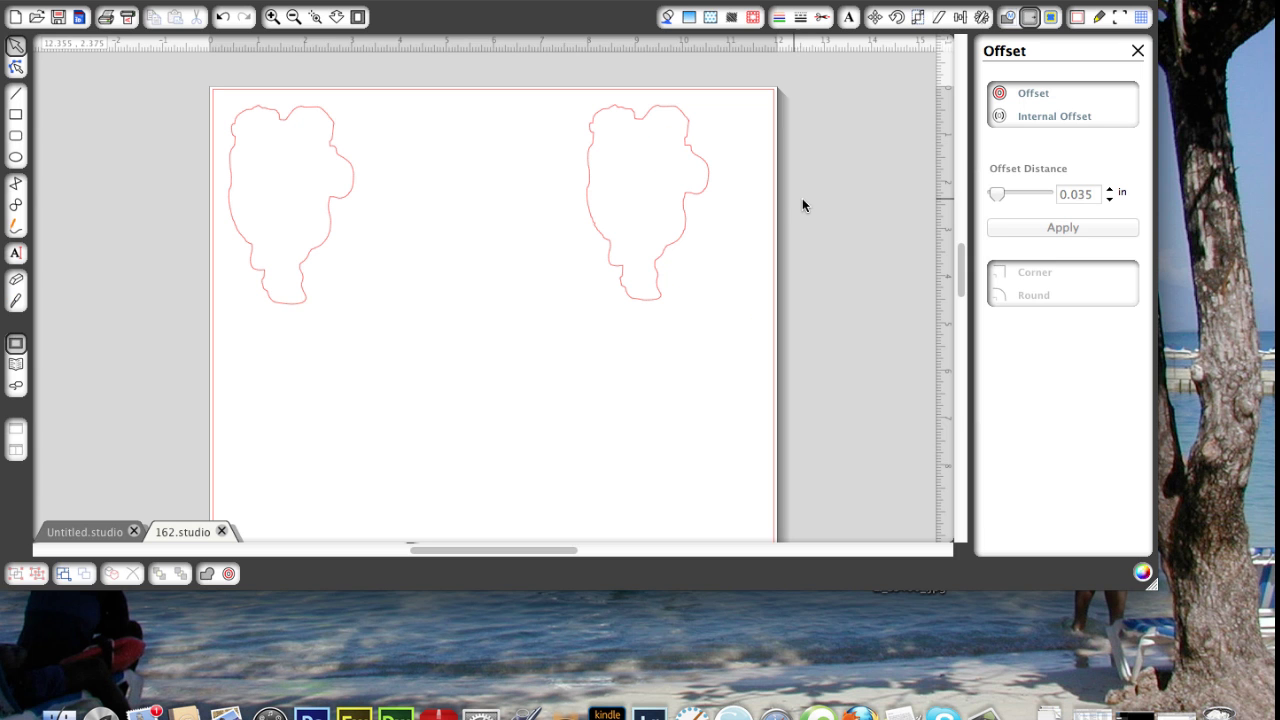
Step: Open the Library and select the 'santa large' tile under My Own Designs
click(16, 366)
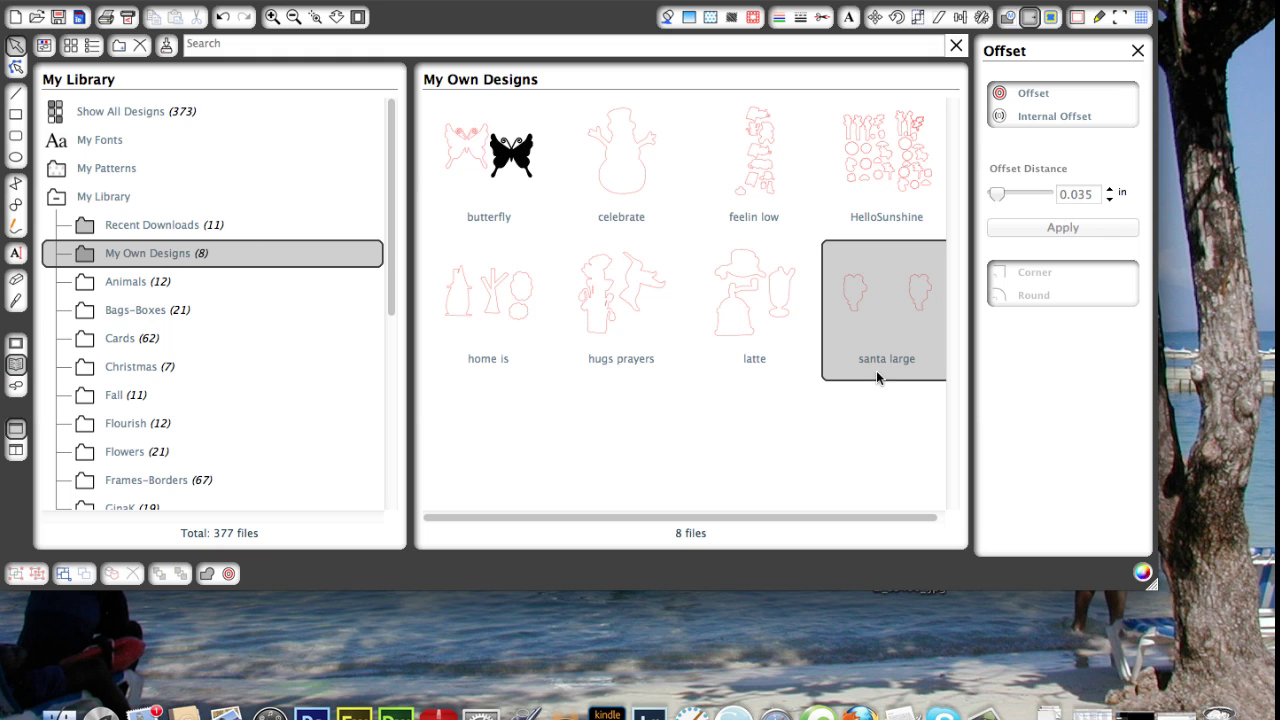
click(856, 315)
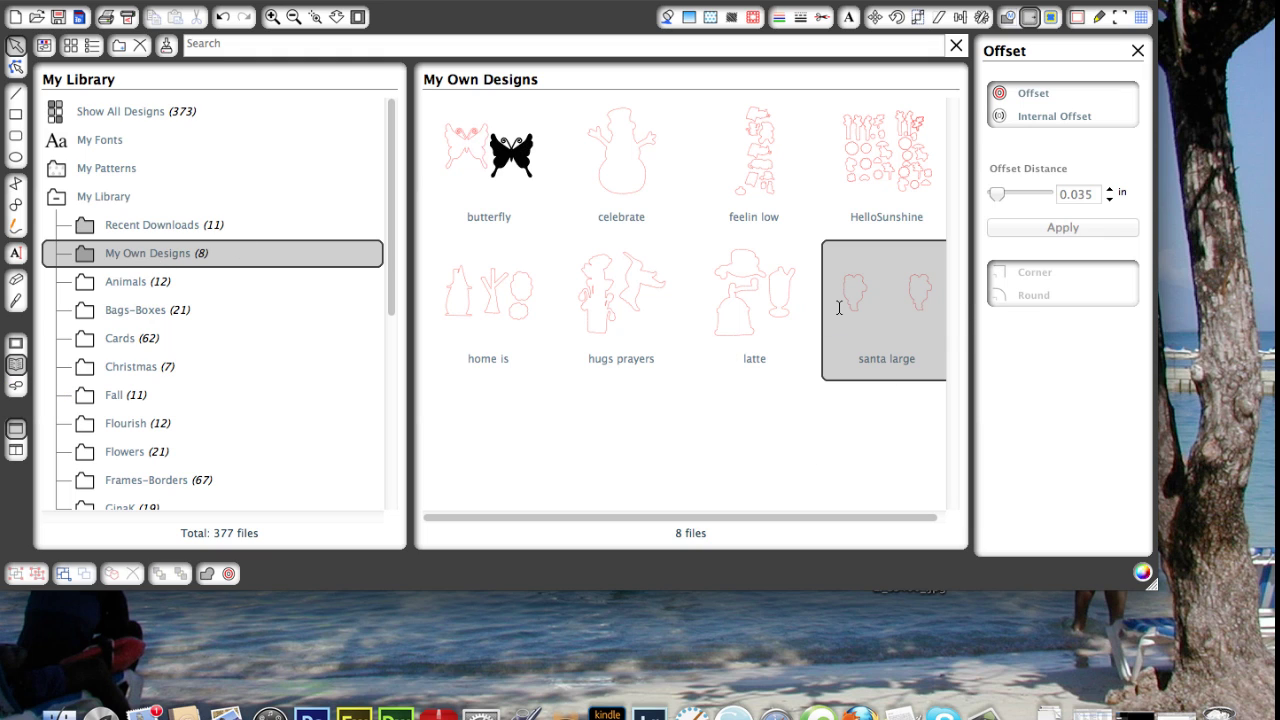